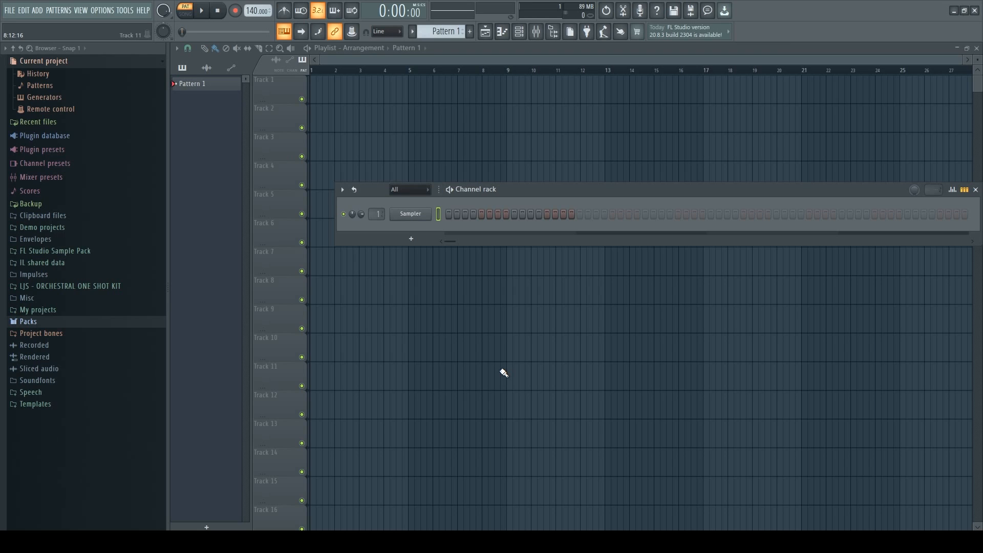
left_click(365, 62)
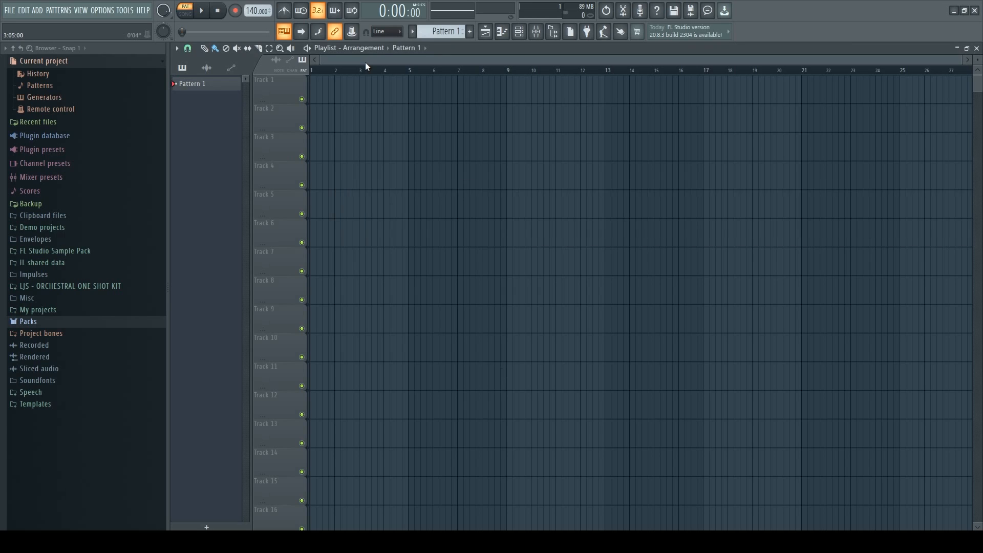
left_click(524, 34)
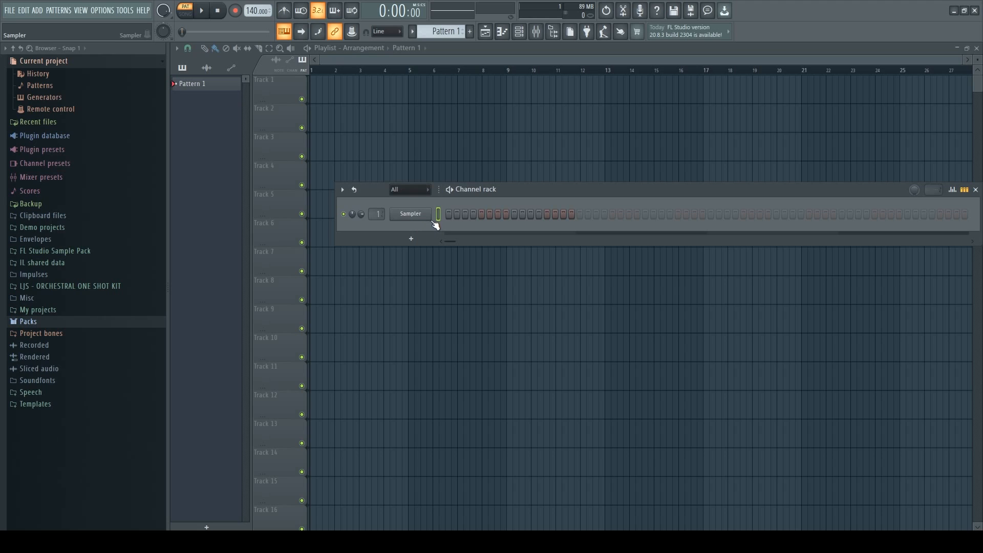
left_click(411, 239)
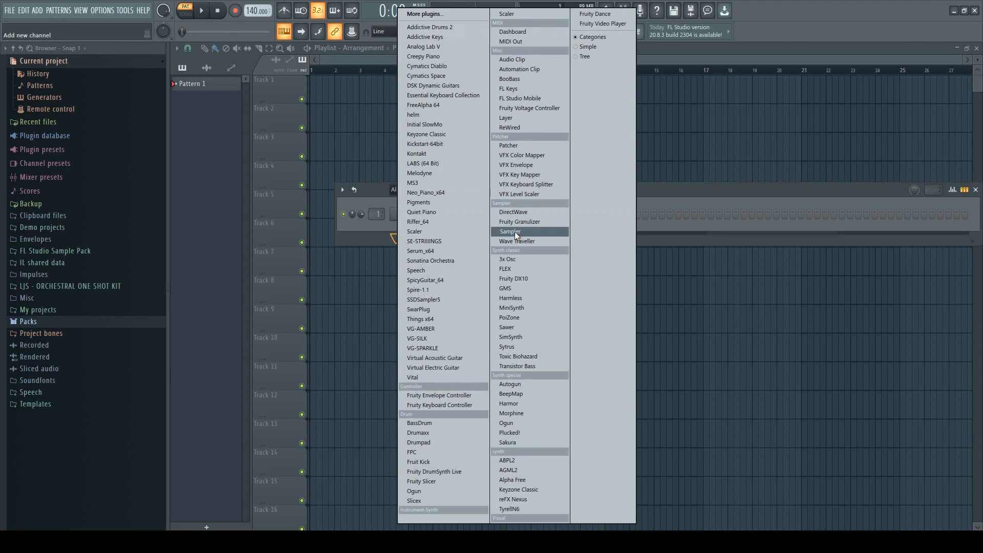
left_click(518, 231)
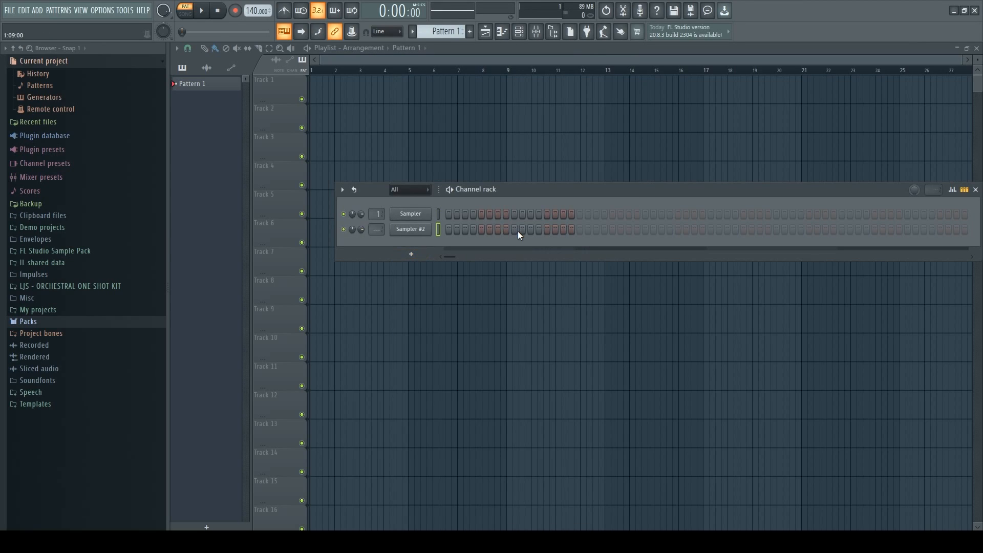
right_click(422, 229)
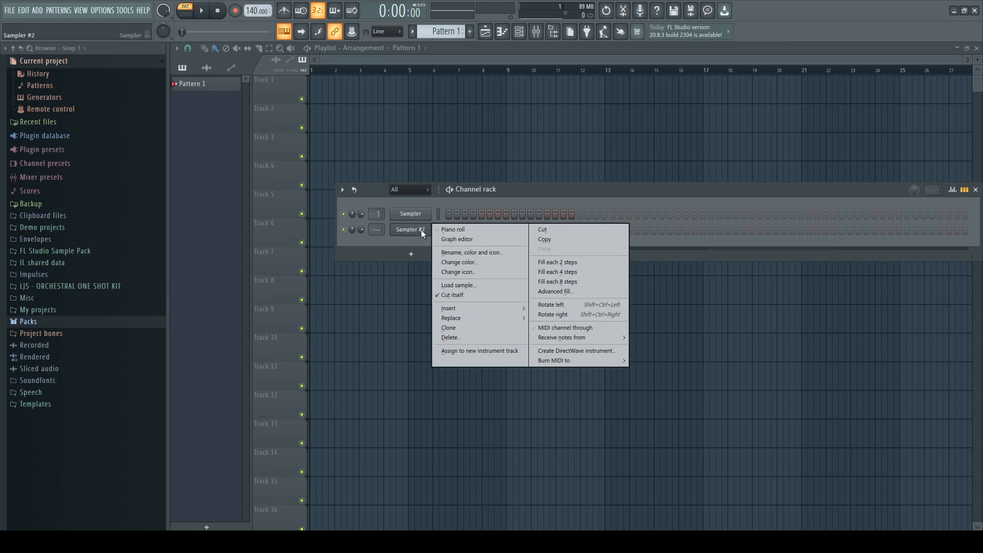
left_click(459, 336)
left_click(539, 305)
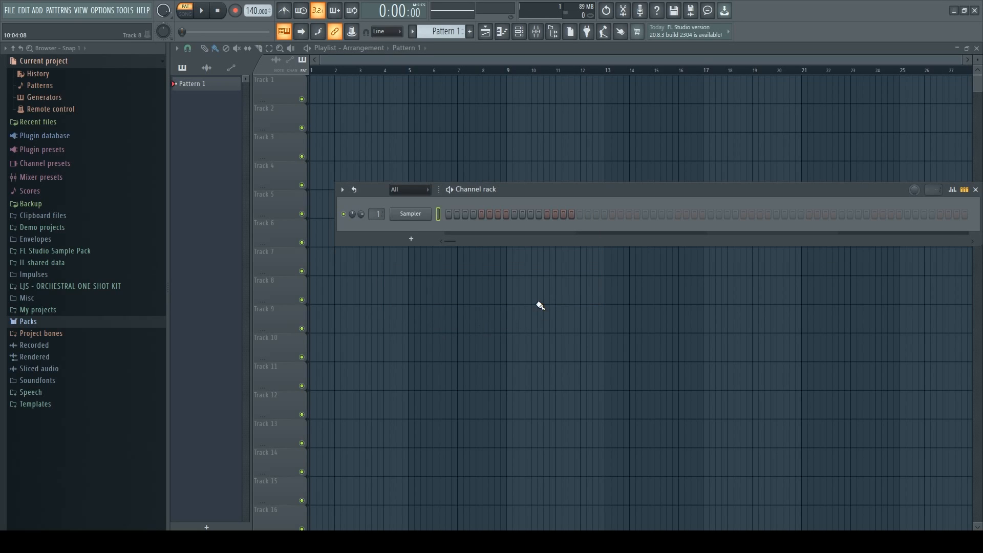
Open the piano roll of the Sampler channel.
right_click(419, 216)
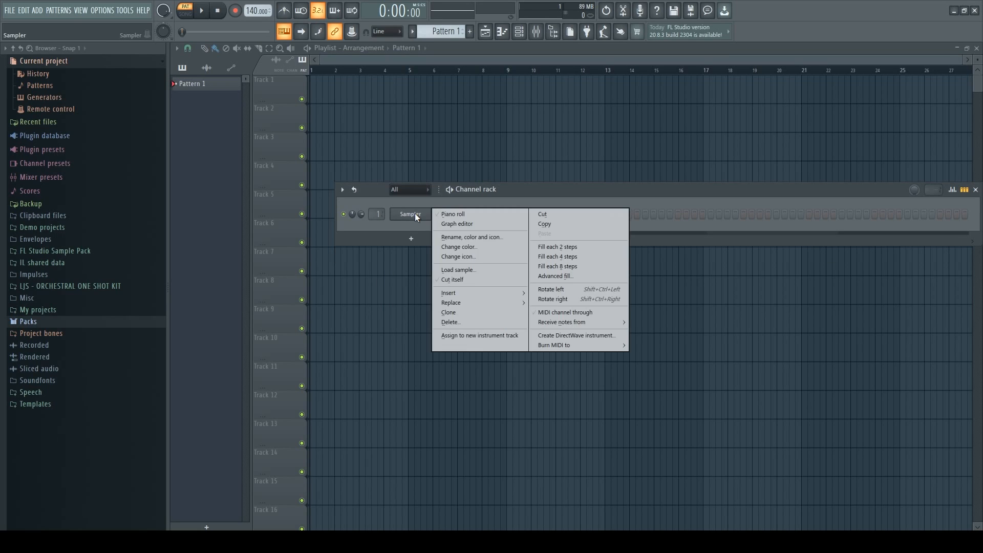
left_click(457, 215)
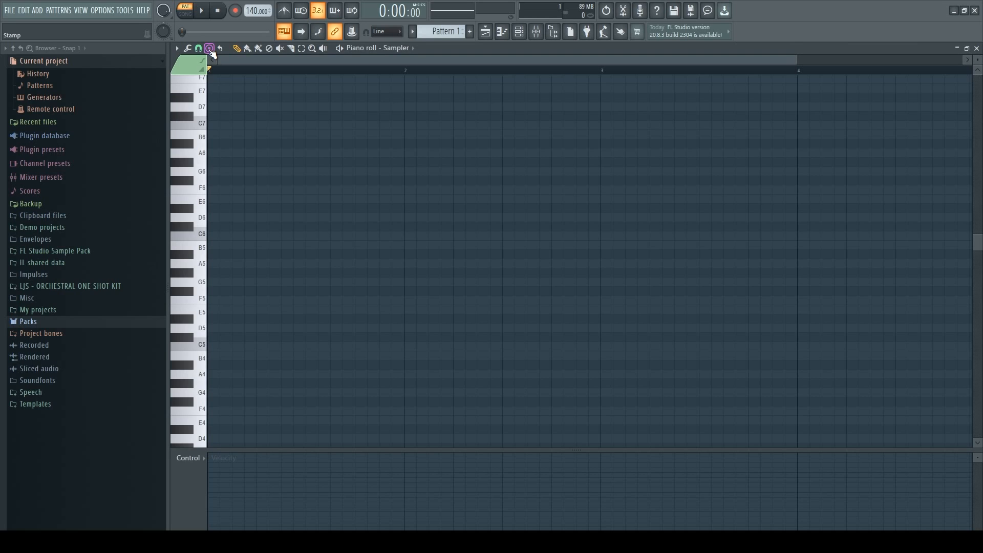
left_click(177, 48)
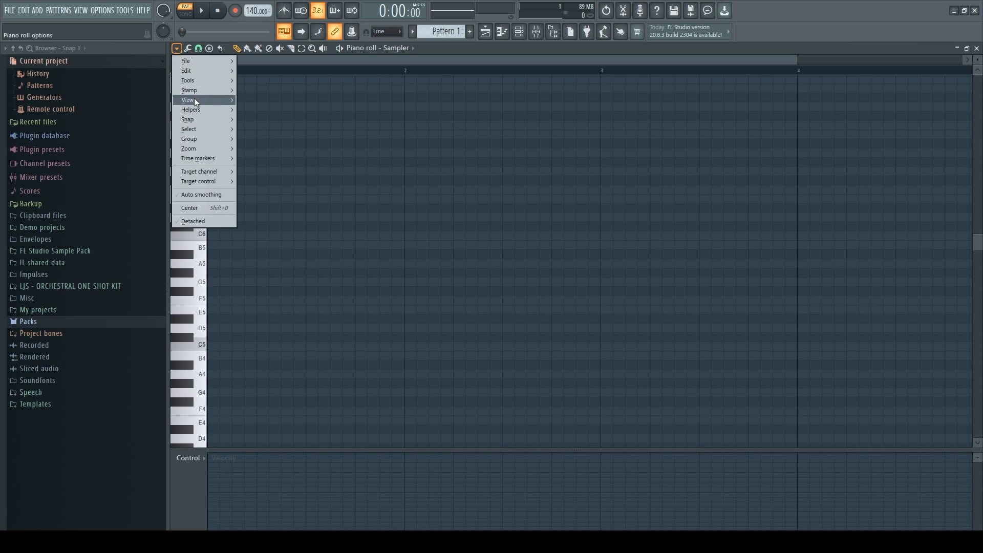
mouse_move(194, 91)
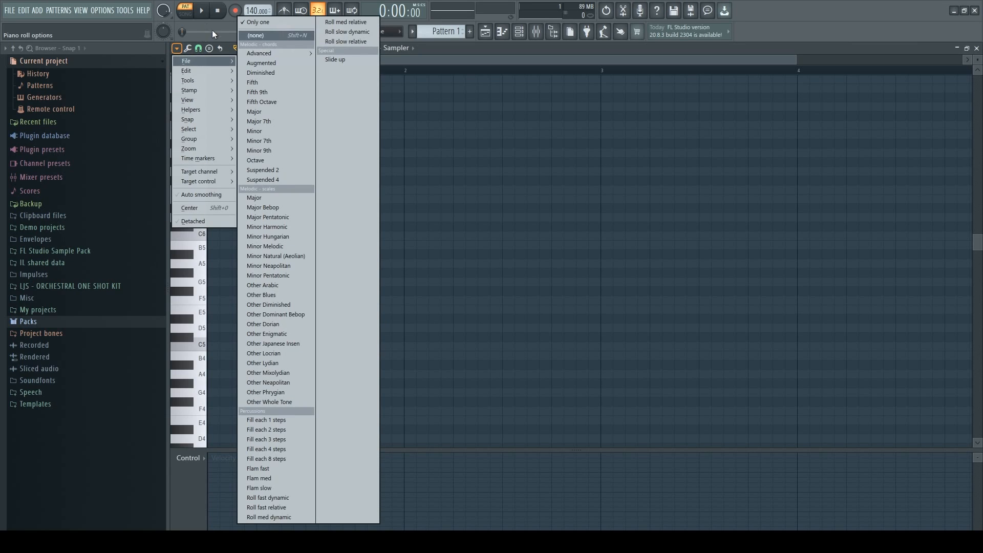
mouse_move(205, 61)
left_click(404, 62)
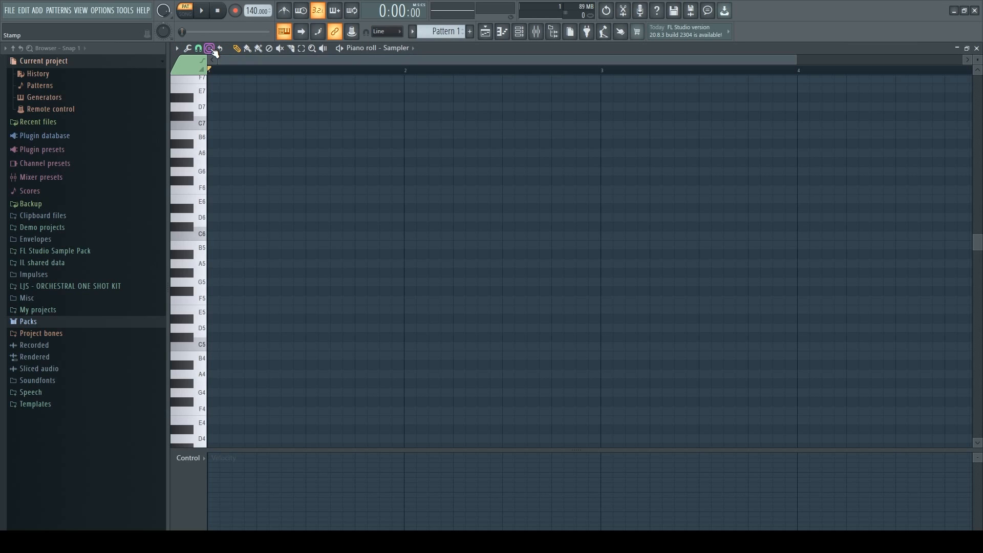
Stamp a Major scale into the piano roll at the start of bar 1, rooted on C6.
left_click(209, 48)
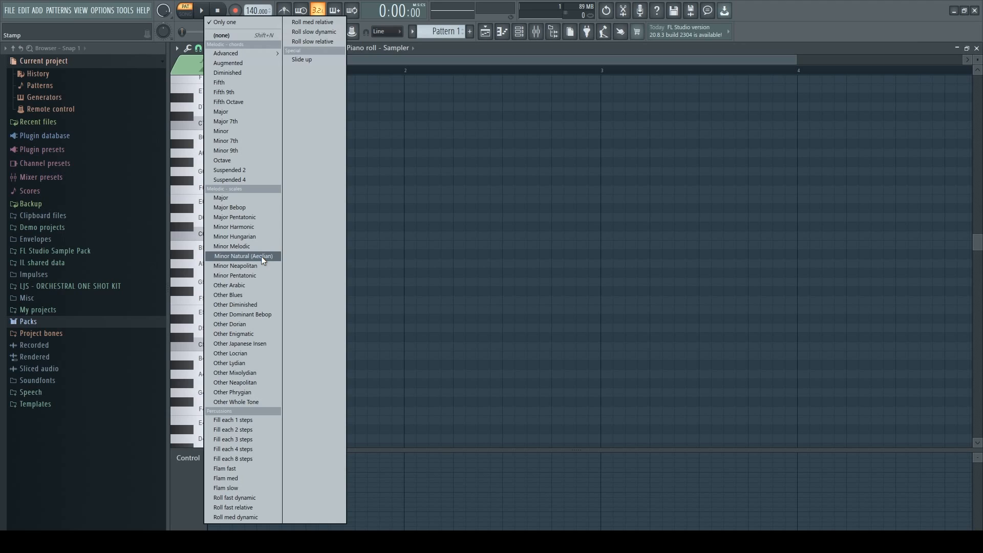
left_click(235, 197)
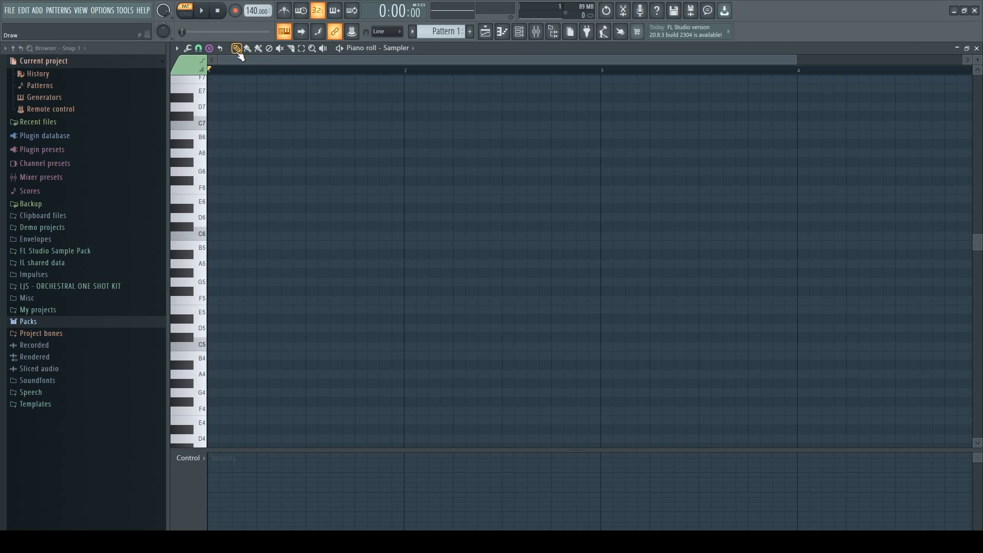
left_click(211, 235)
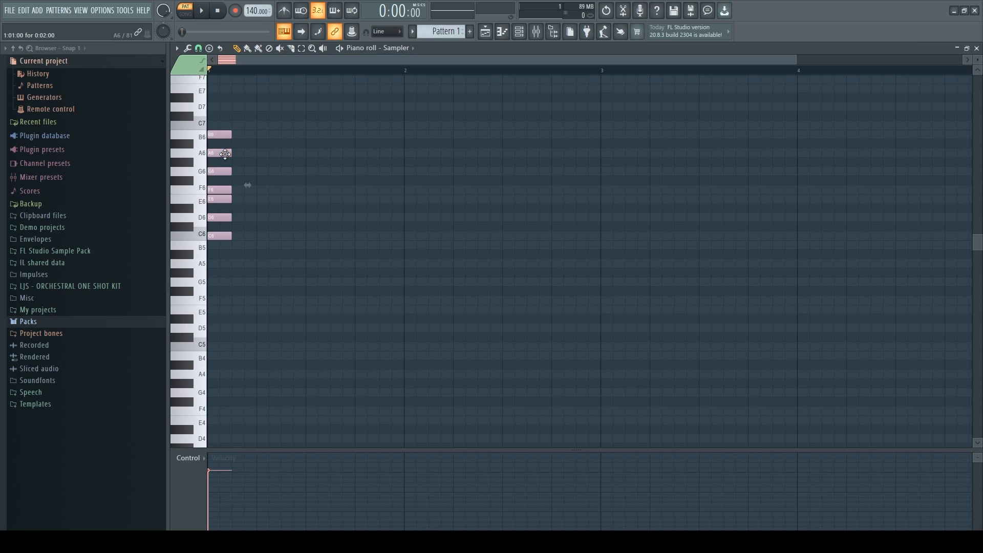
Lengthen all the stamped scale notes so they run four bars, ending at bar 5.
left_click_drag(231, 154, 797, 152)
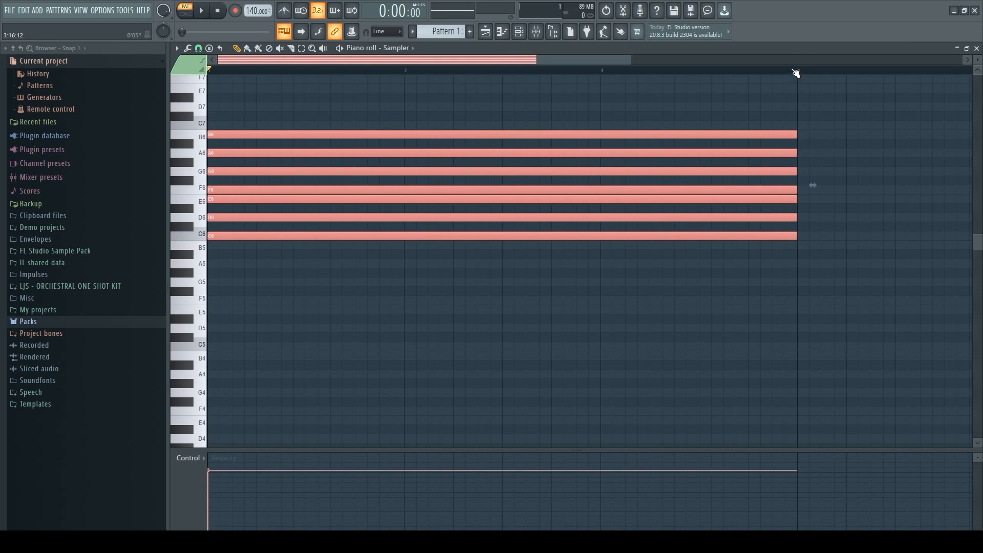
left_click_drag(630, 55, 929, 57)
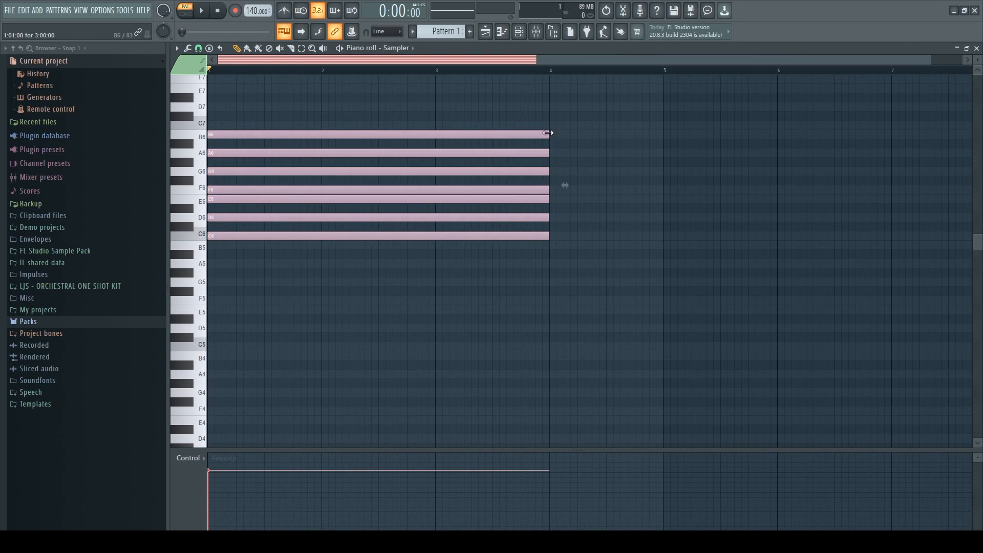
left_click_drag(546, 135, 664, 125)
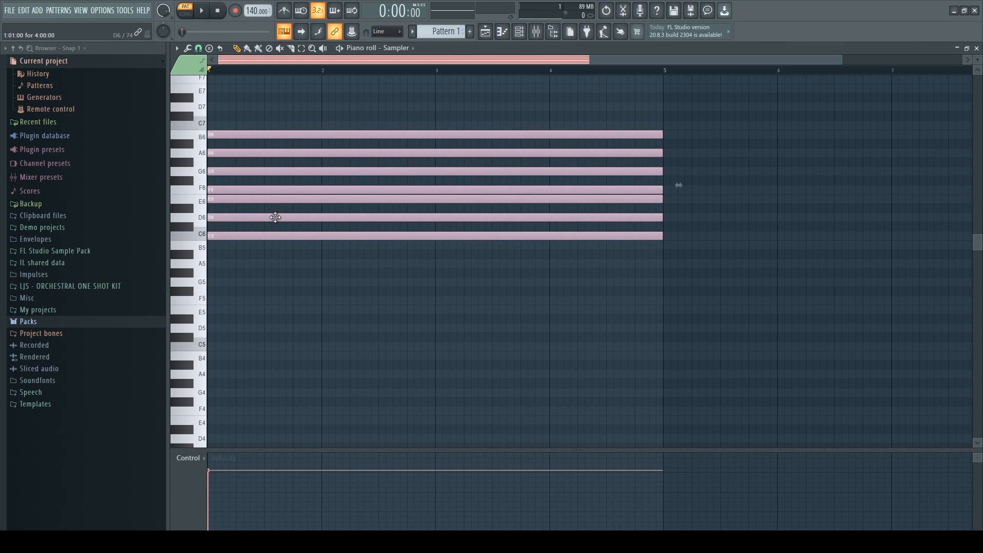
Copy the four-bar scale notes one octave down to start on C5, and again to start on C4.
left_click(276, 217)
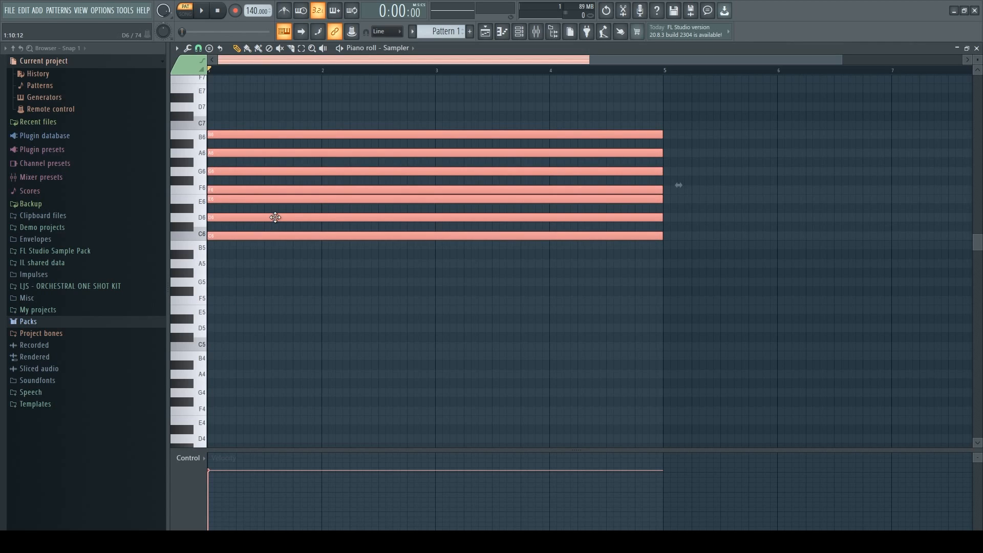
left_click_drag(277, 215, 260, 327)
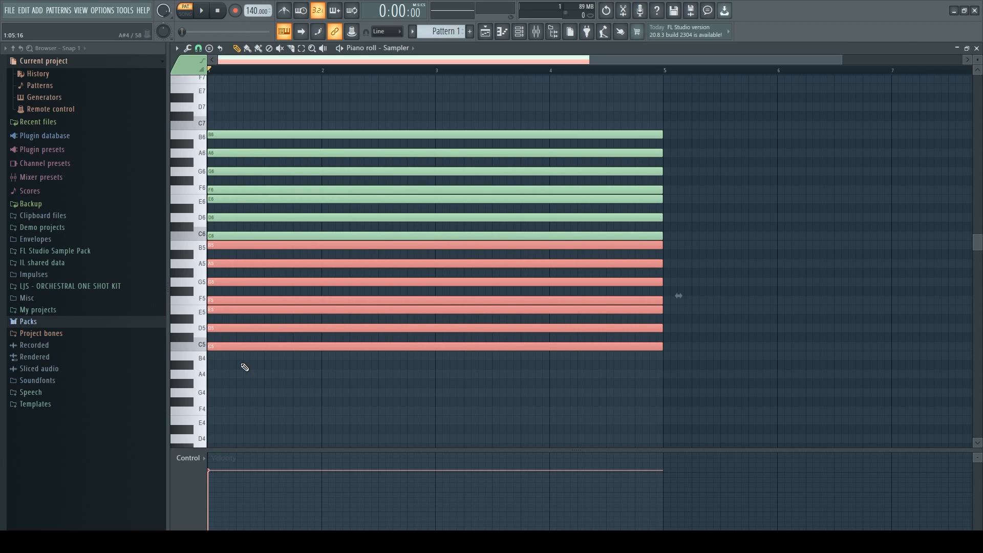
left_click_drag(240, 348, 225, 398)
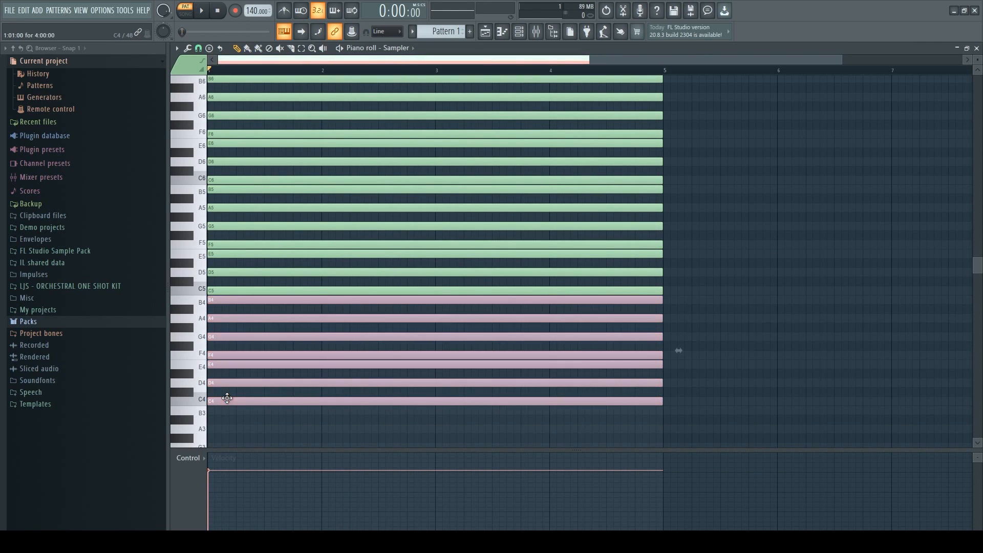
scroll(241, 398, "down", 3)
scroll(231, 366, "down", 1)
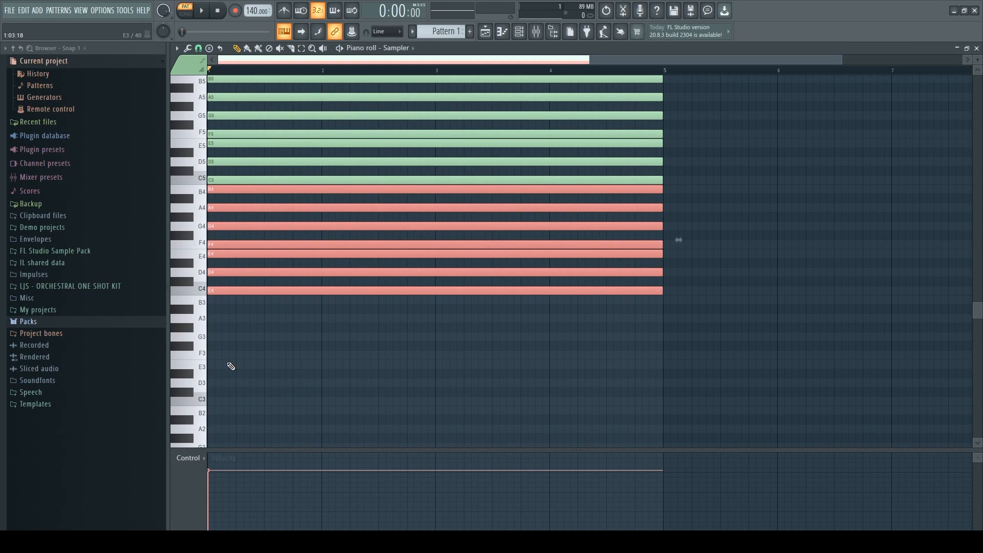
scroll(231, 366, "up", 3)
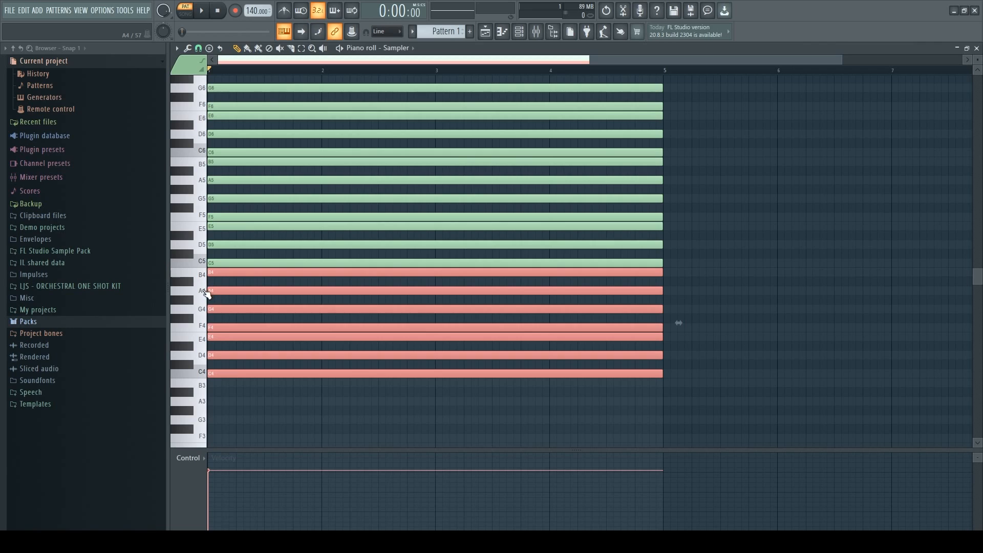
left_click(203, 228)
Add an FL Keys instrument channel to the channel rack.
left_click(519, 32)
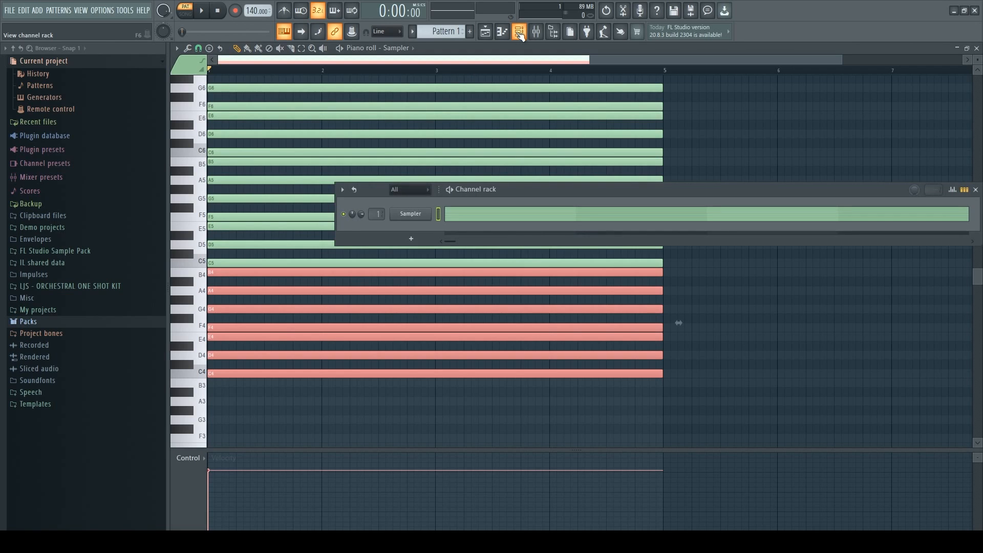
left_click(411, 239)
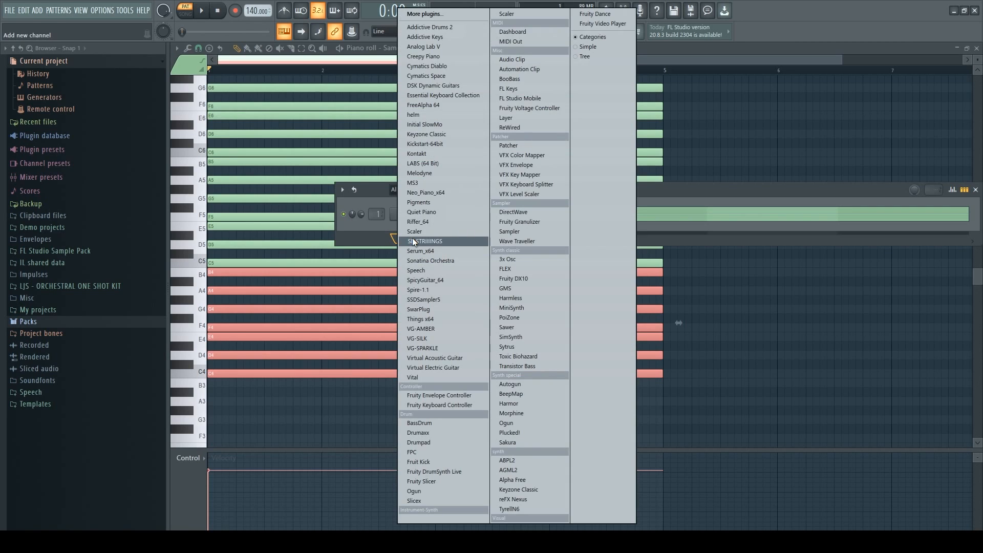
left_click(515, 88)
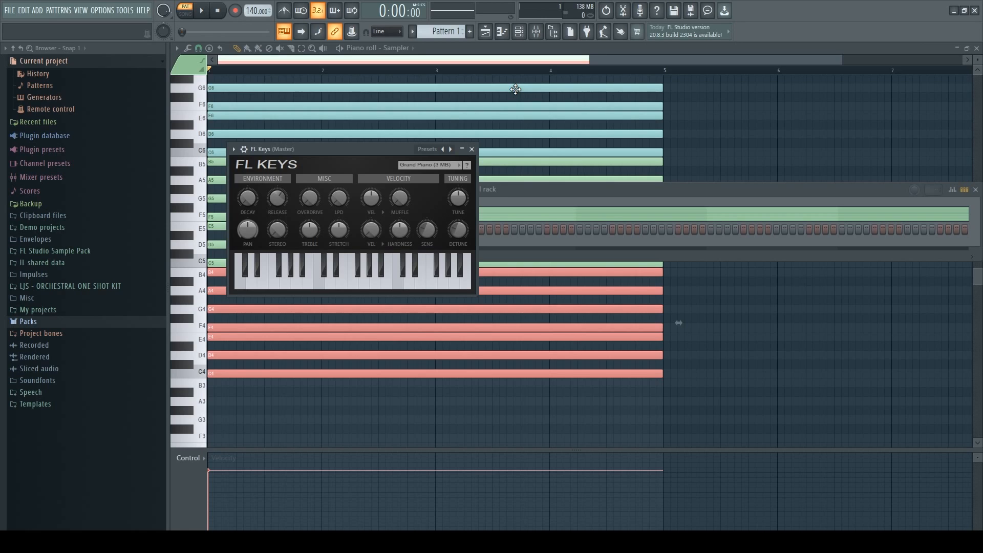
Open the piano roll of the FL Keys channel.
left_click(524, 186)
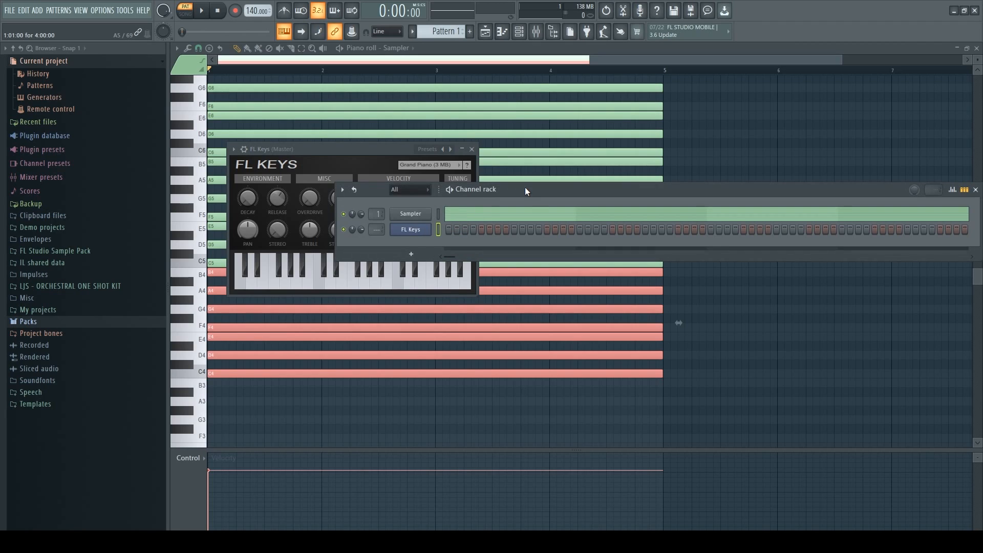
right_click(419, 231)
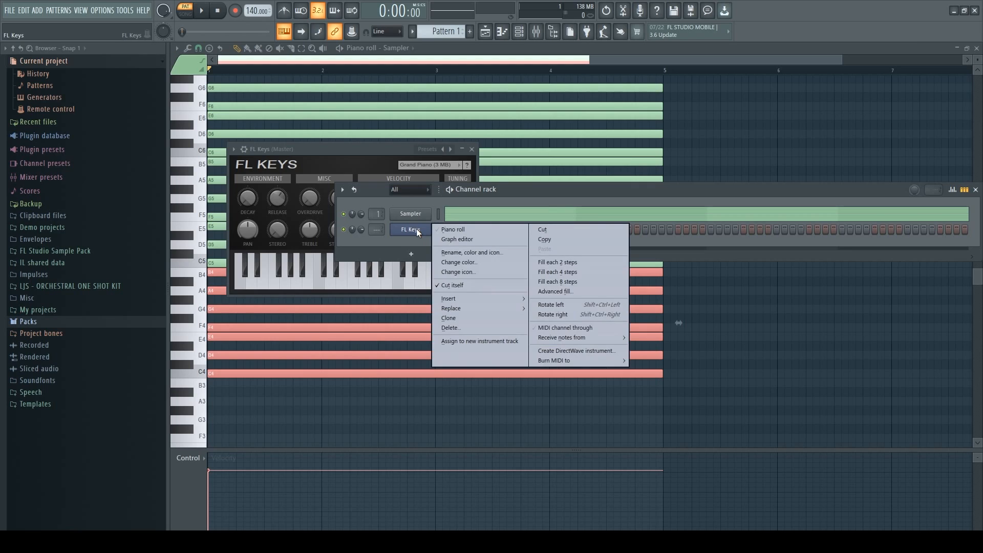
left_click(461, 233)
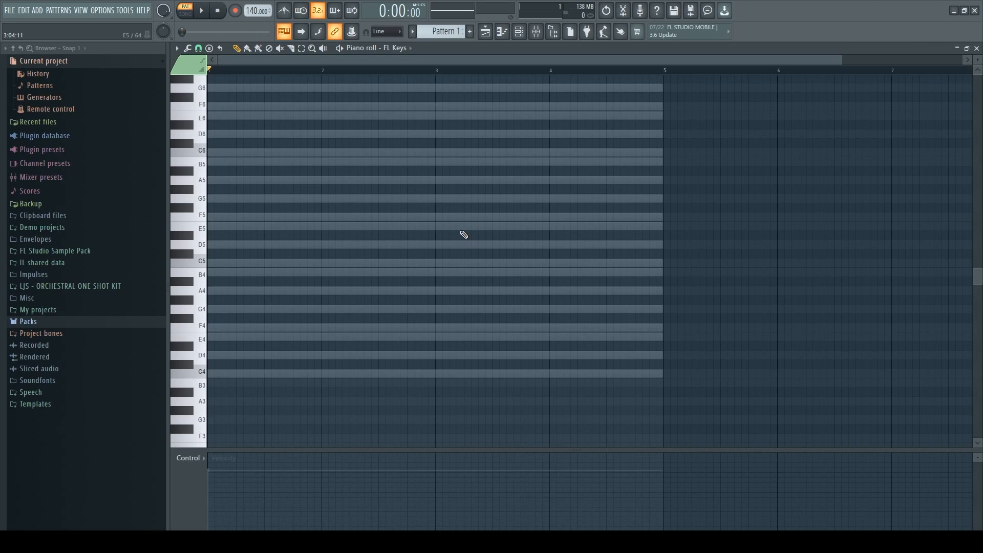
Audition some piano keys in the scale and place a one-bar D5 note at the start of bar 1.
left_click(204, 309)
left_click(204, 293)
left_click(204, 275)
left_click(199, 265)
left_click(213, 248)
left_click_drag(662, 243, 322, 245)
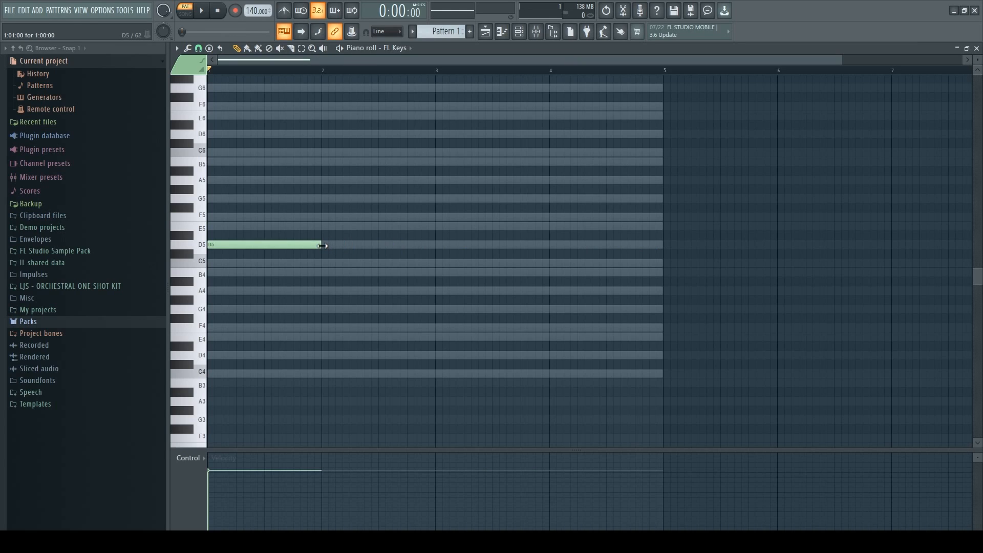
Add one-bar notes E5 in bar 2, C5 in bar 3 and F5 in bar 4, and play the pattern back.
left_click(325, 225)
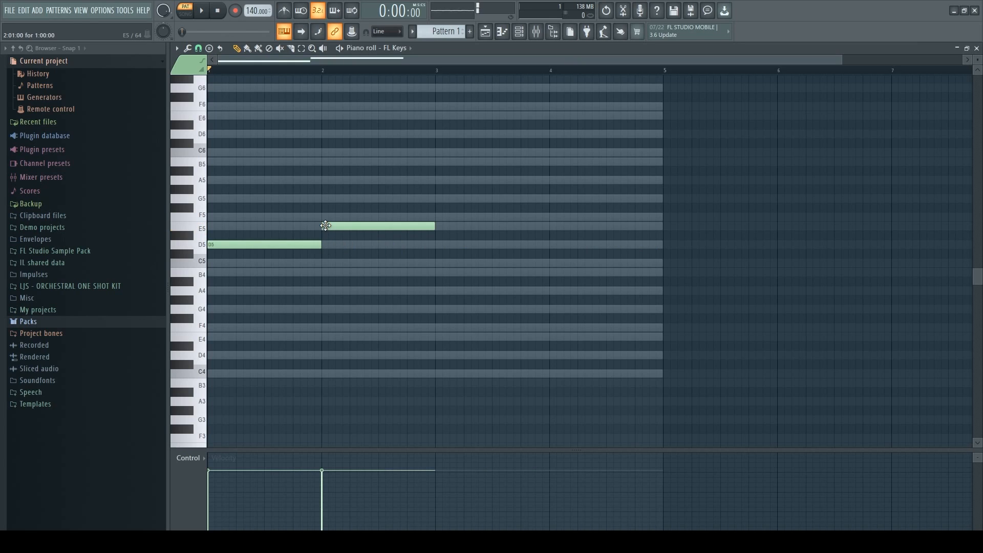
left_click(441, 263)
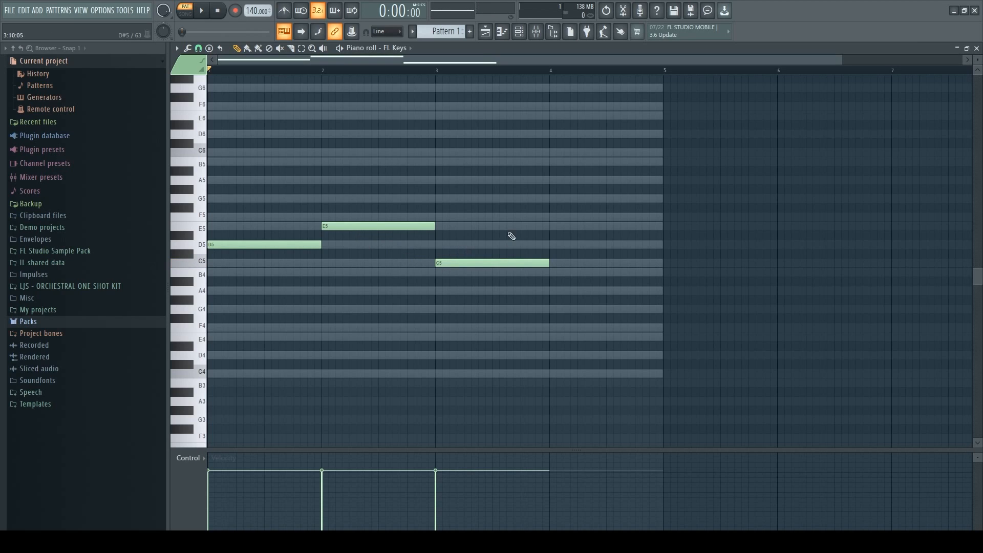
left_click(552, 216)
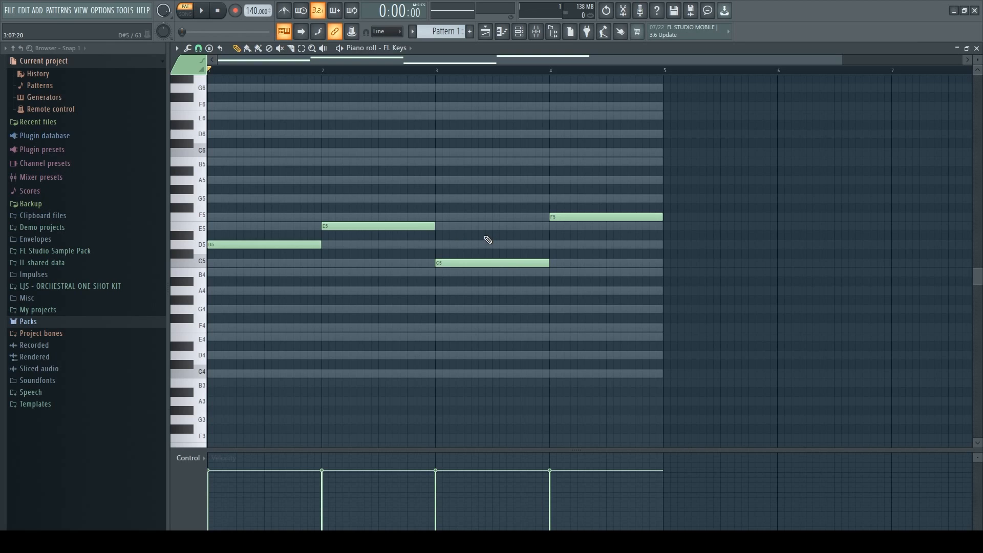
left_click(205, 12)
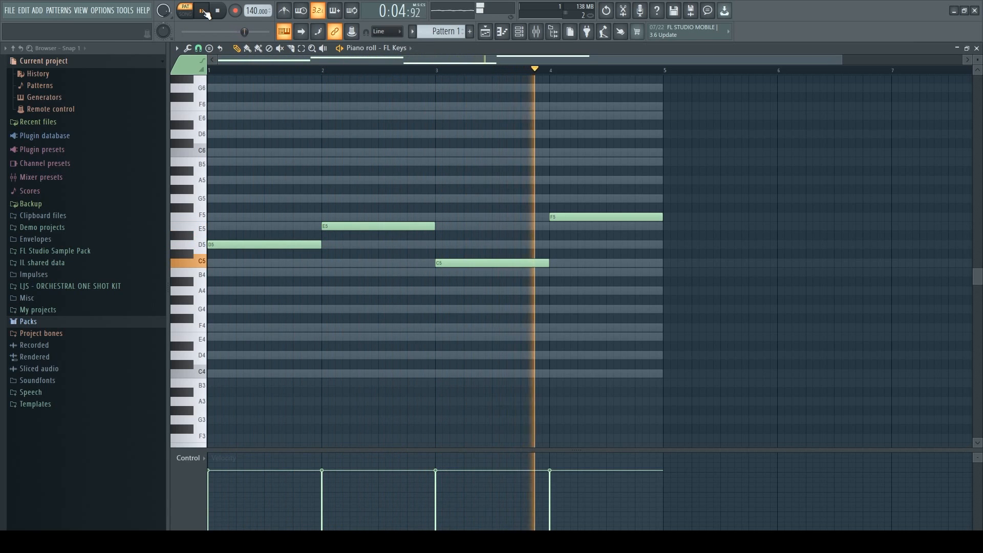
left_click(205, 12)
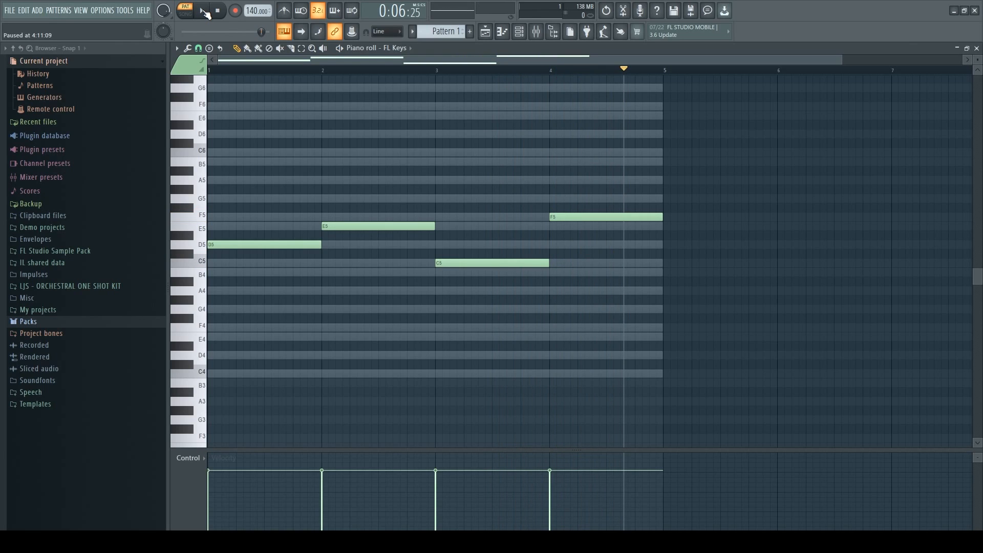
Add one-bar notes F5 and A5 above the D5 in bar 1 to form a triad.
left_click(213, 217)
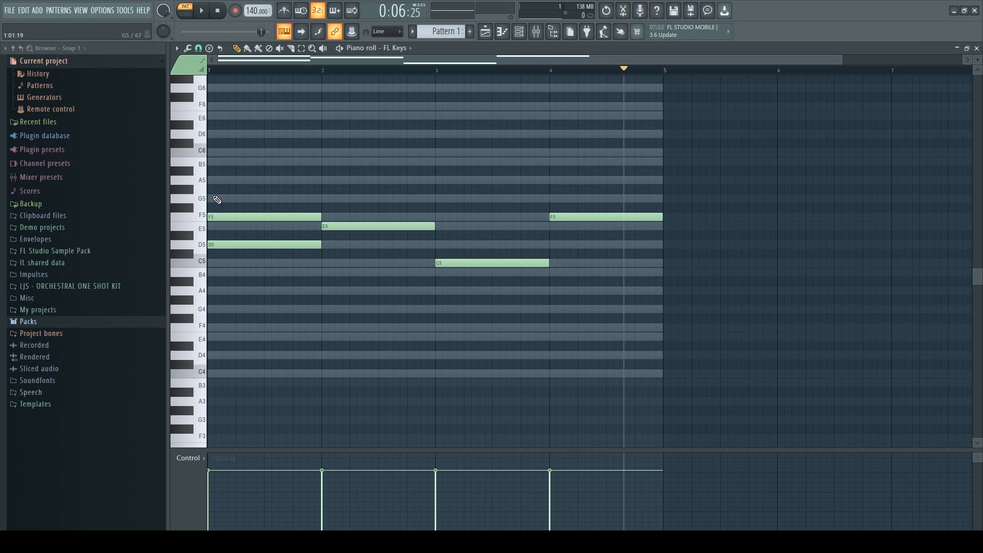
left_click(211, 180)
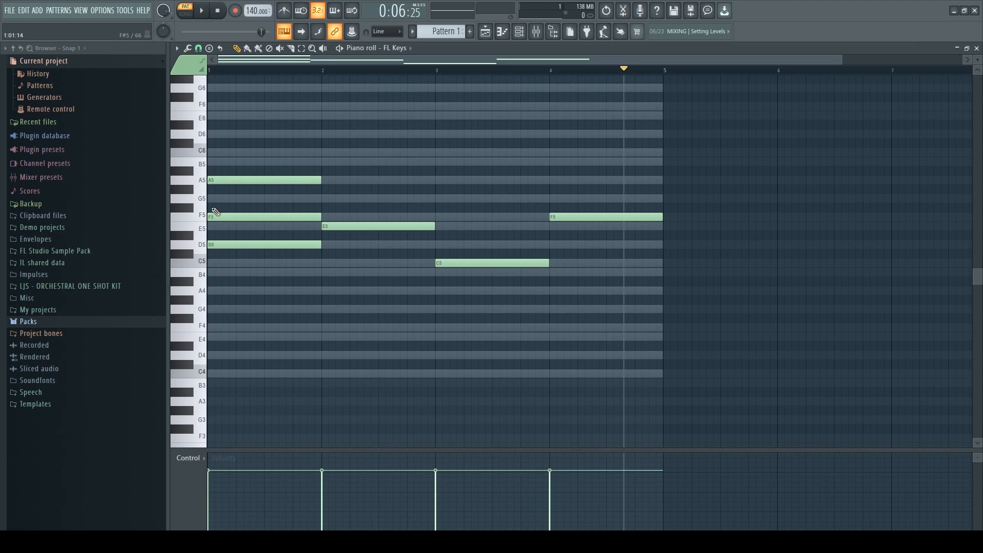
Try F#5 as the middle note of the bar 1 chord and restore F5.
left_click_drag(215, 216, 216, 208)
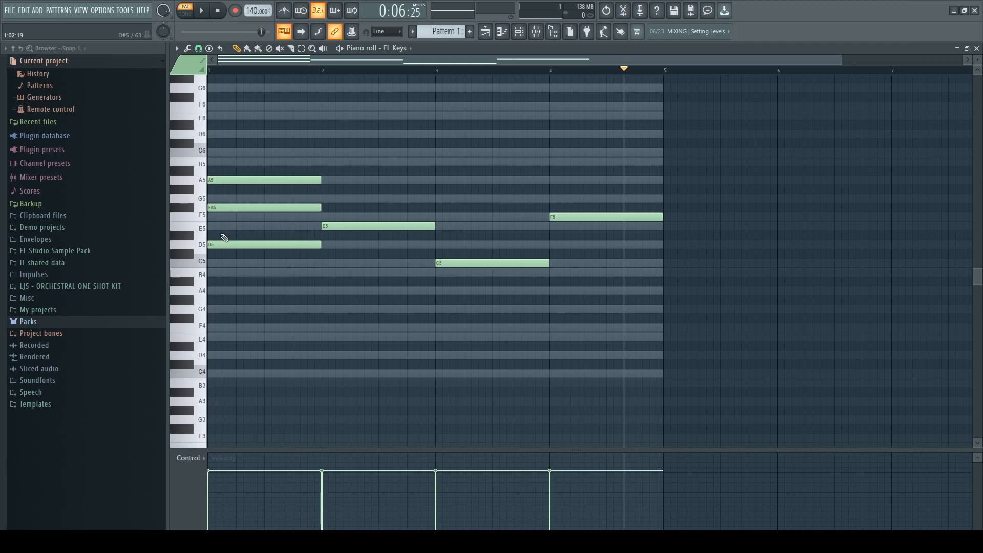
left_click_drag(222, 209, 221, 217)
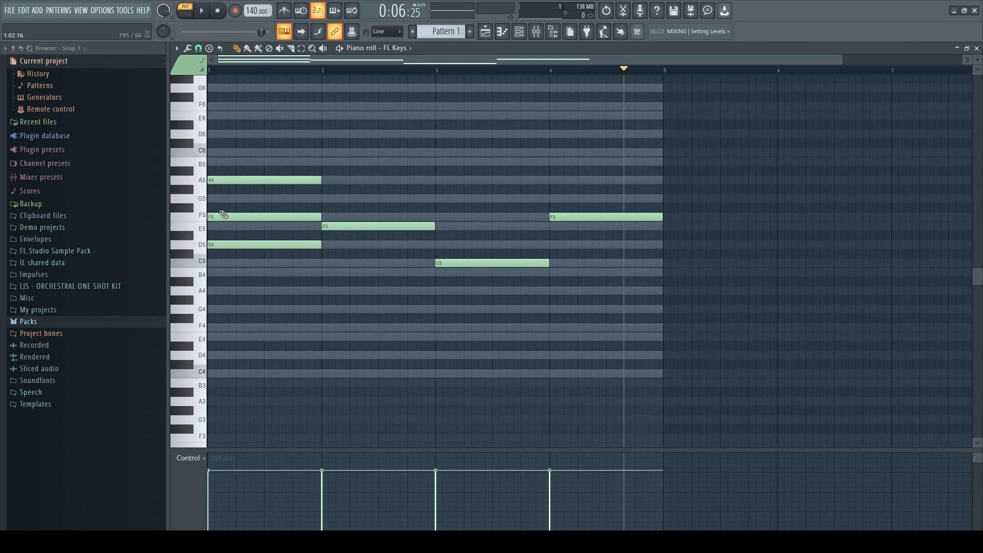
left_click_drag(221, 212, 221, 204)
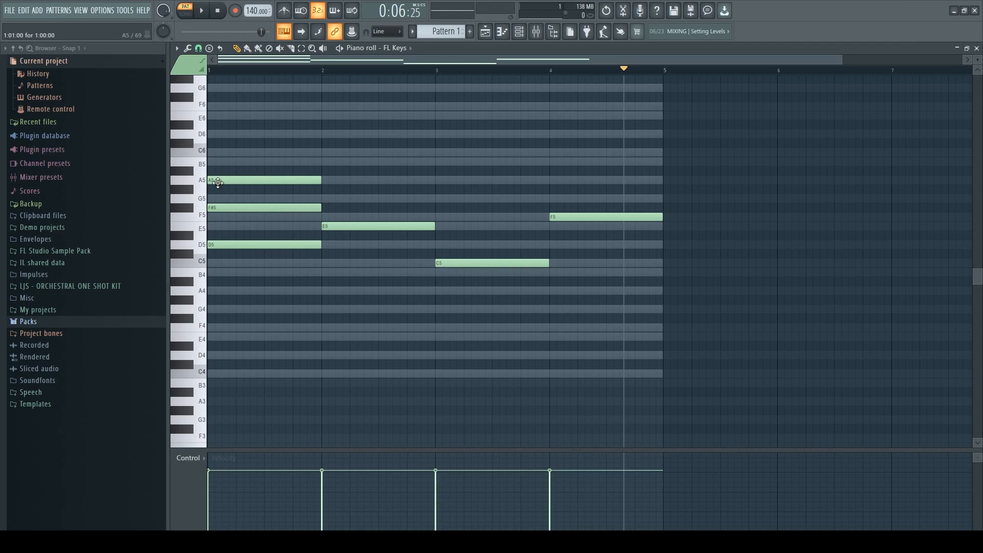
left_click(214, 219)
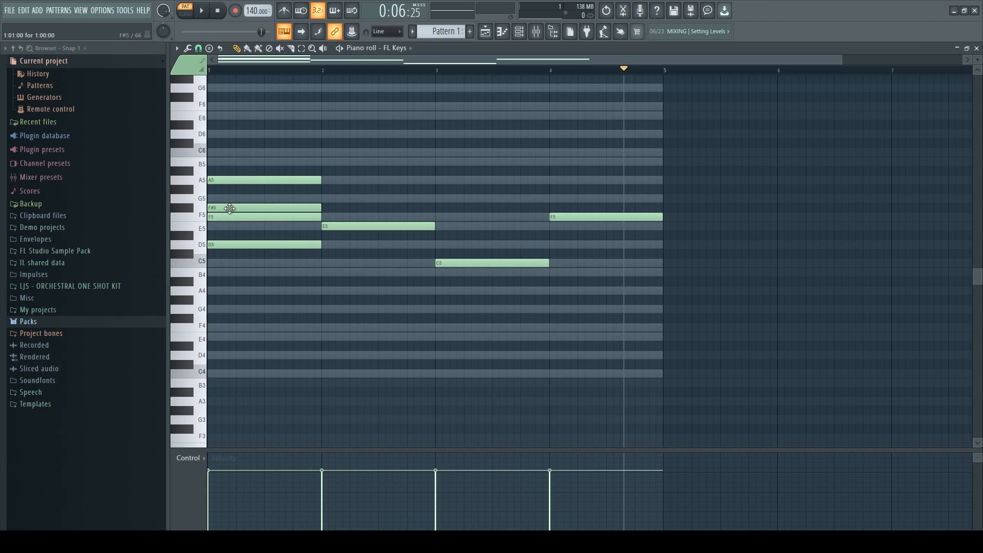
right_click(230, 208)
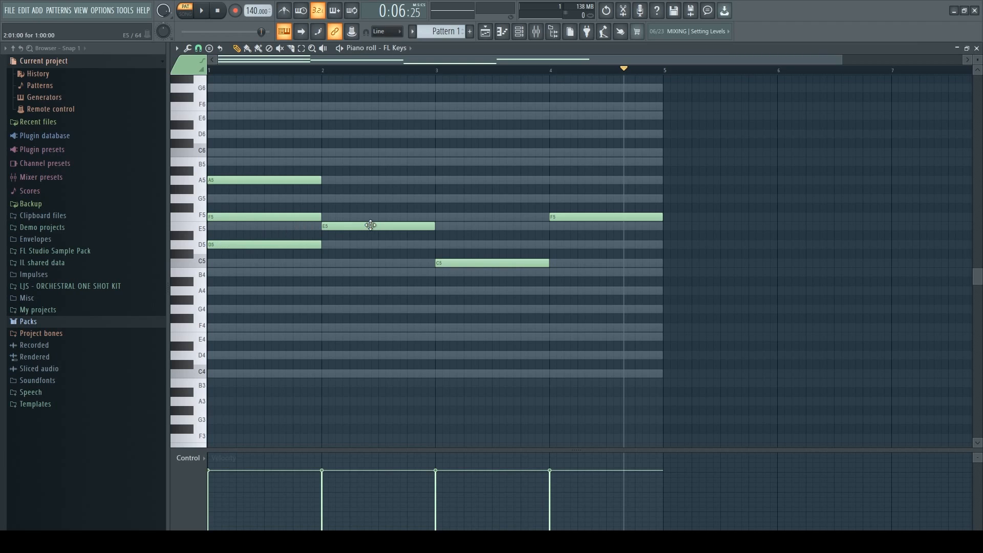
Build triads by adding G5 and B5 in bar 2, E5 and G5 in bar 3, and A5 and C6 in bar 4, and play the pattern.
left_click(325, 198)
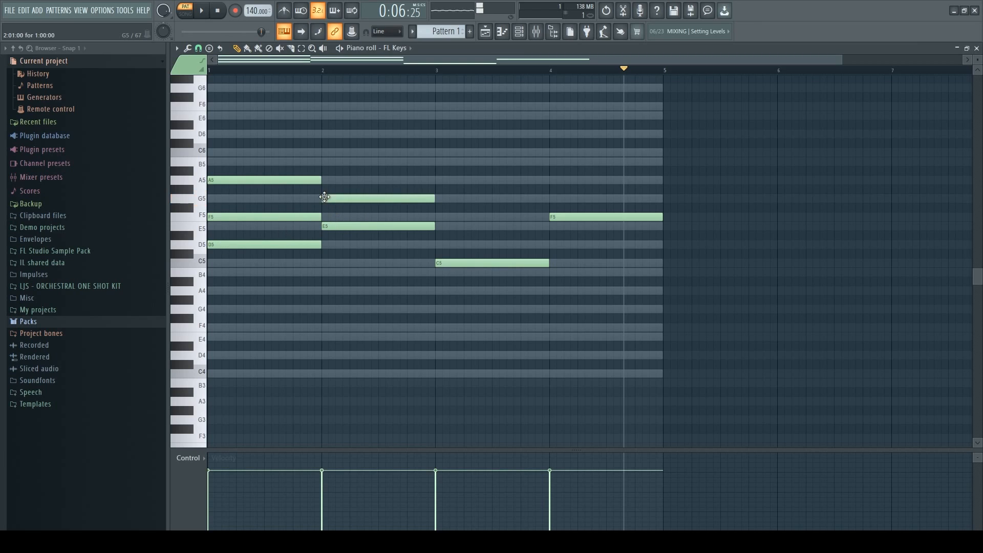
left_click(324, 162)
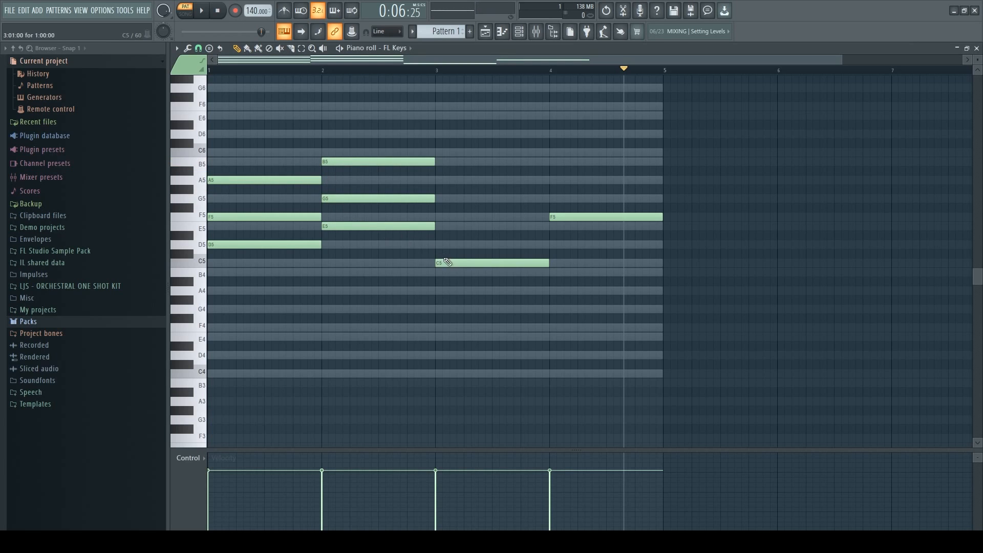
left_click(438, 224)
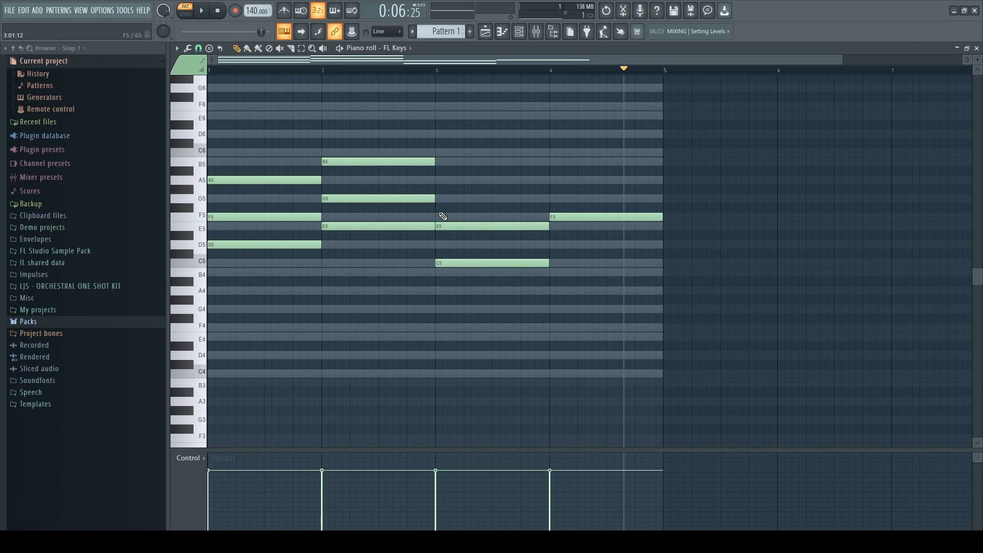
left_click(437, 198)
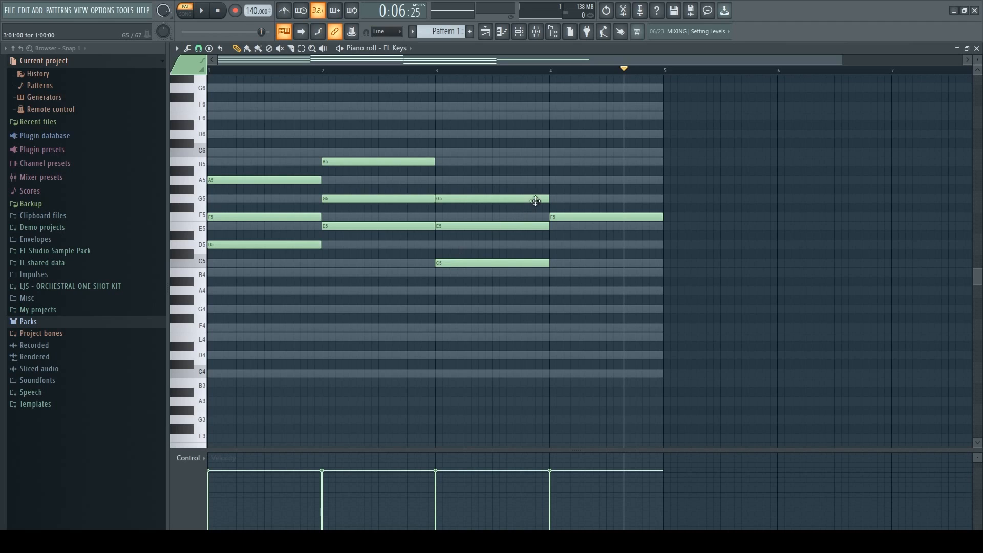
left_click(553, 181)
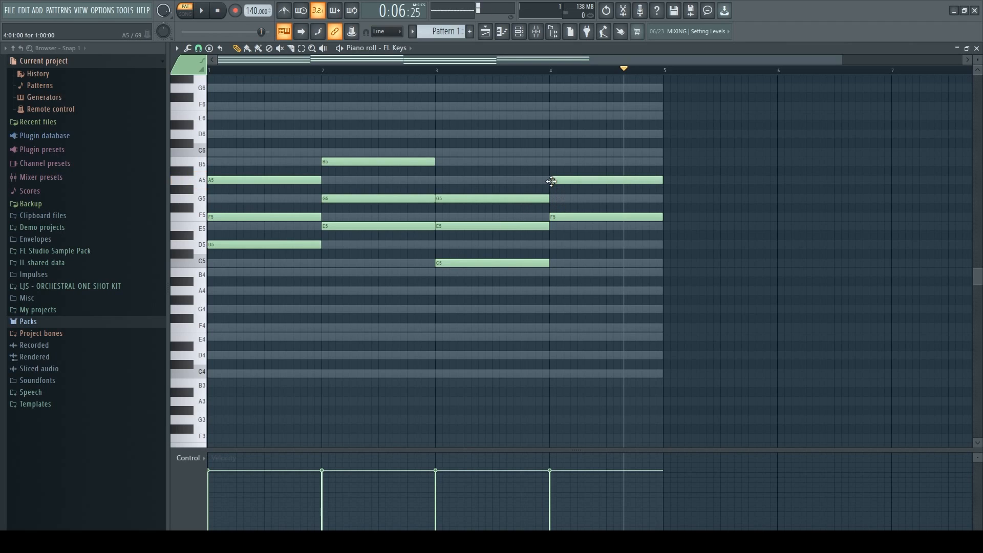
left_click(554, 152)
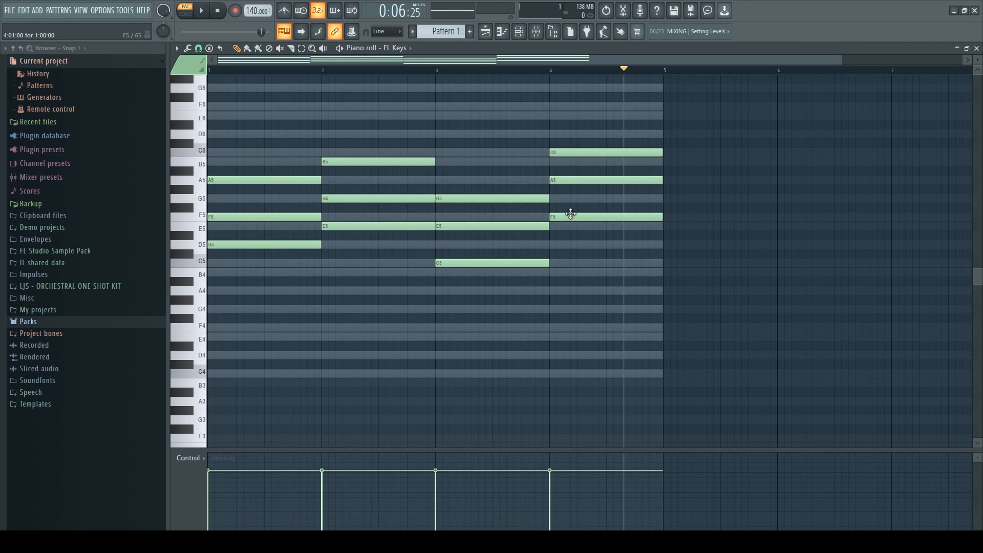
left_click(217, 11)
left_click(204, 11)
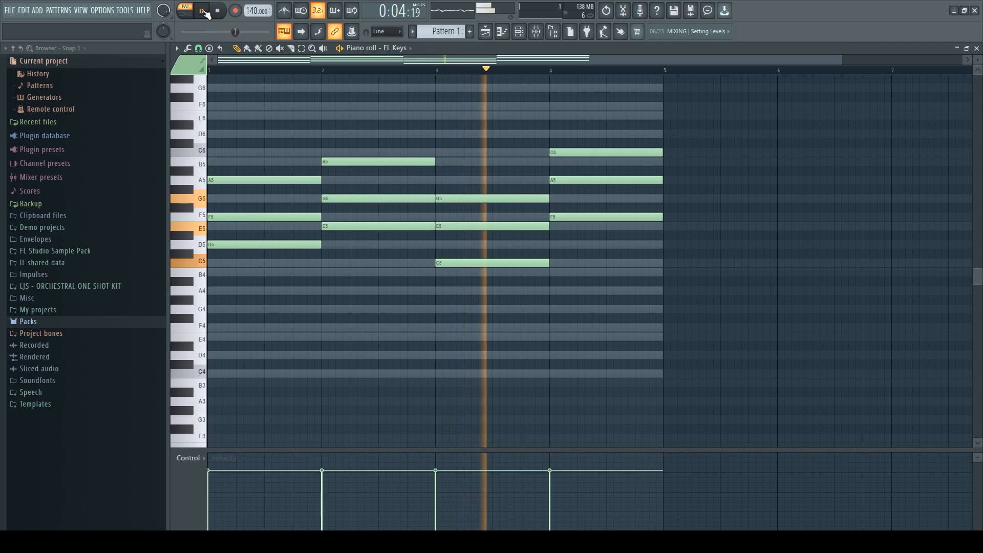
left_click(204, 11)
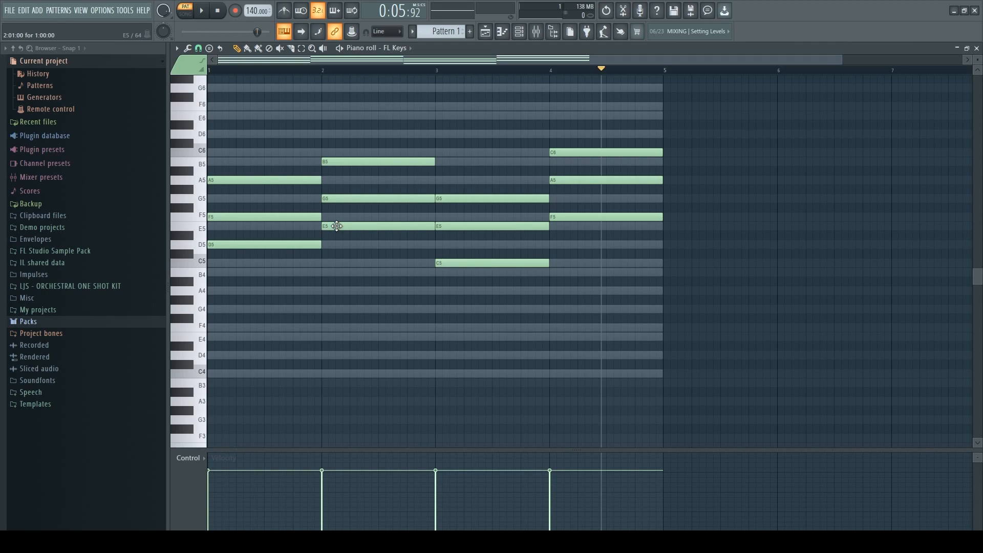
Try G#5 as the middle note of the bar 2 chord, play the pattern, and move the note back to G5.
left_click(331, 198)
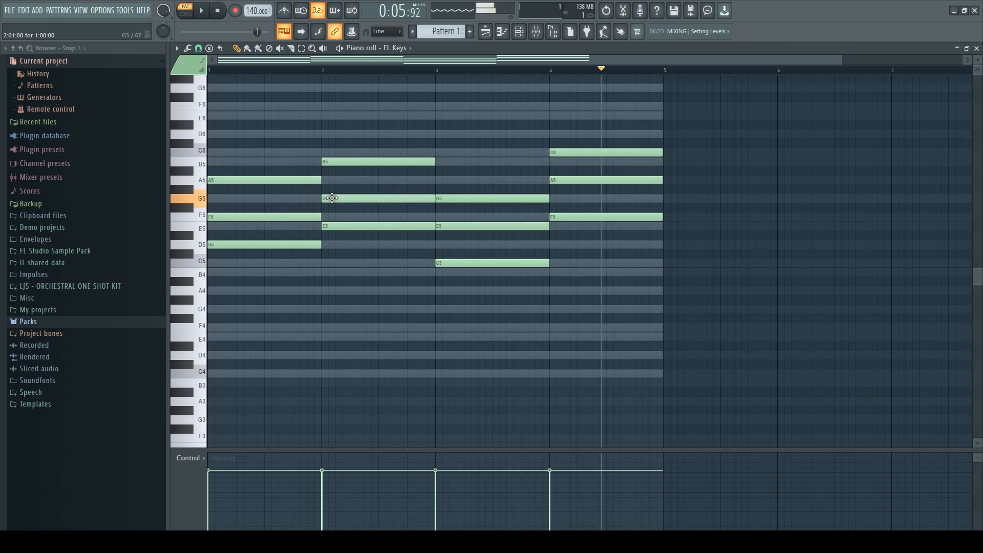
left_click_drag(331, 196, 328, 187)
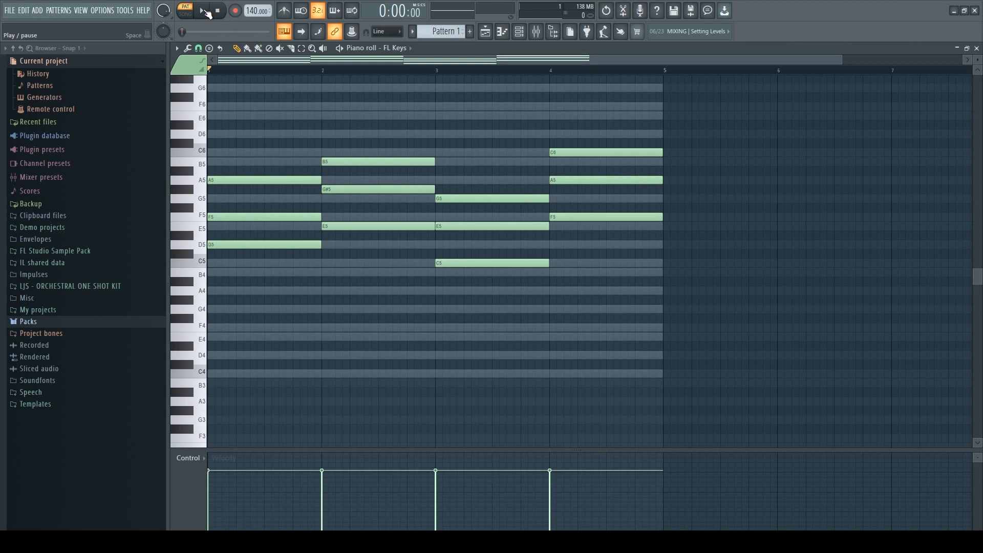
left_click(203, 11)
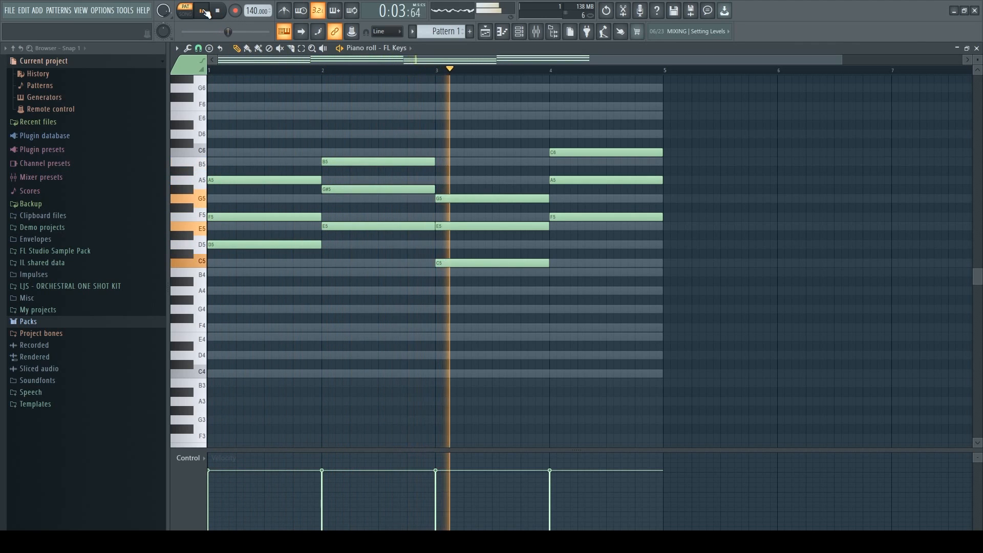
left_click(205, 10)
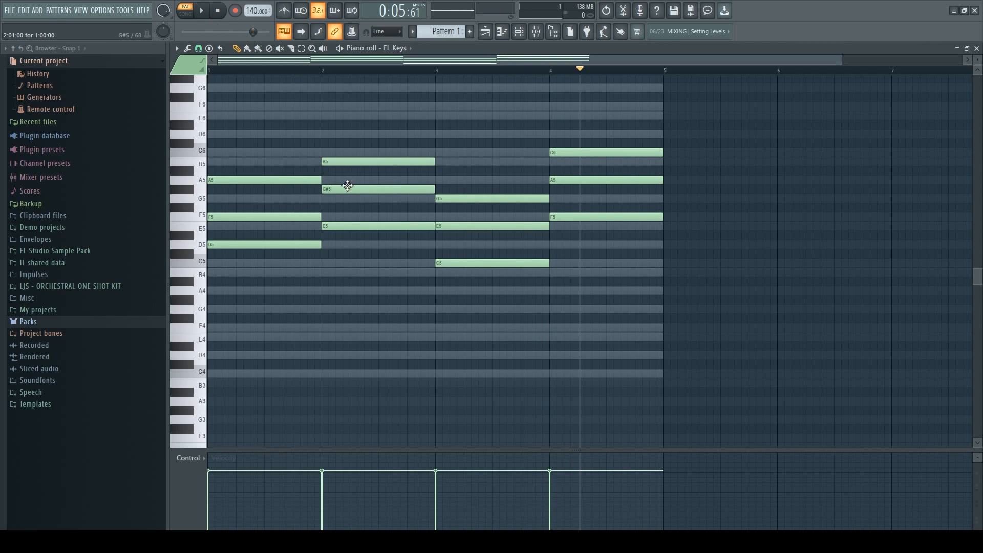
left_click_drag(348, 188, 348, 201)
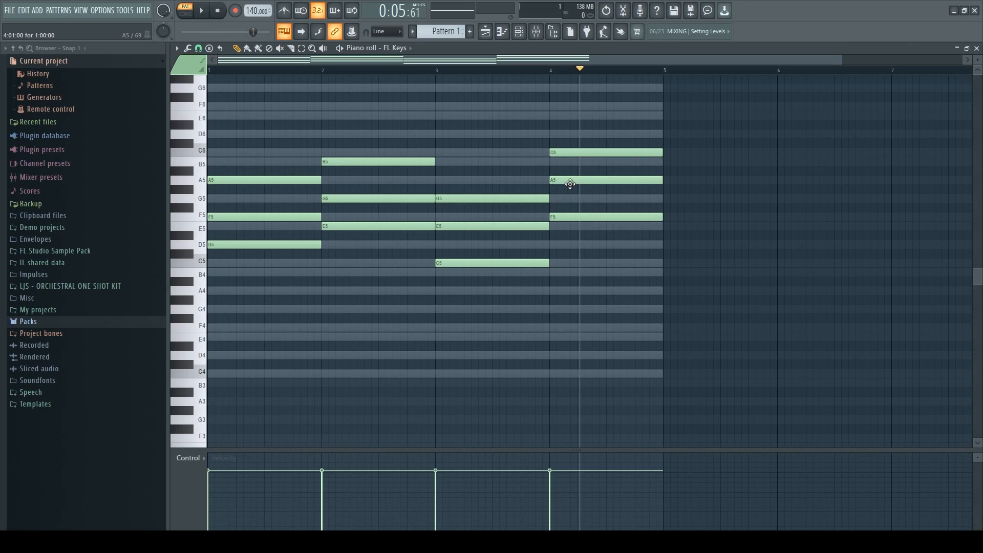
Try G#5 as the middle note of the bar 4 chord, play the pattern, and move the note back to A5.
left_click_drag(570, 180, 569, 190)
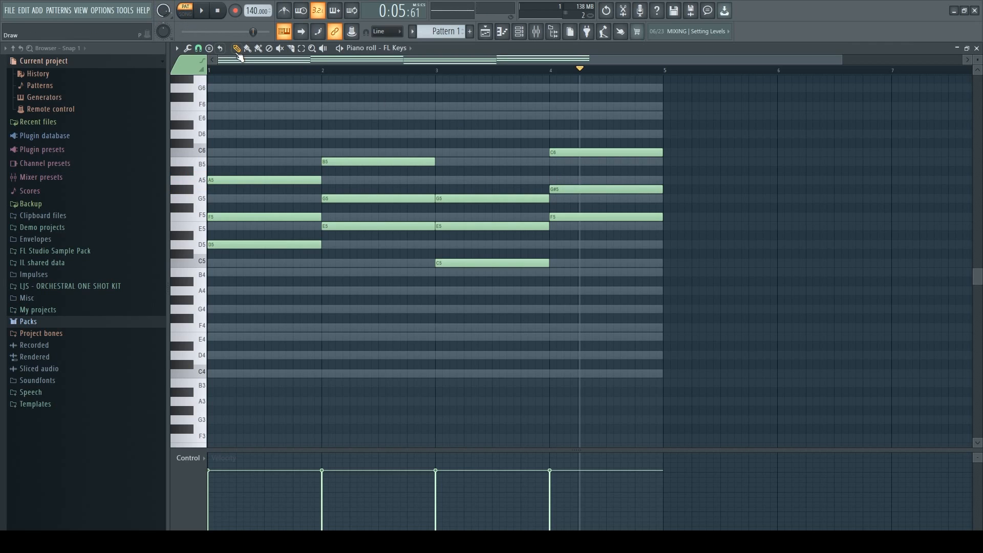
left_click(216, 11)
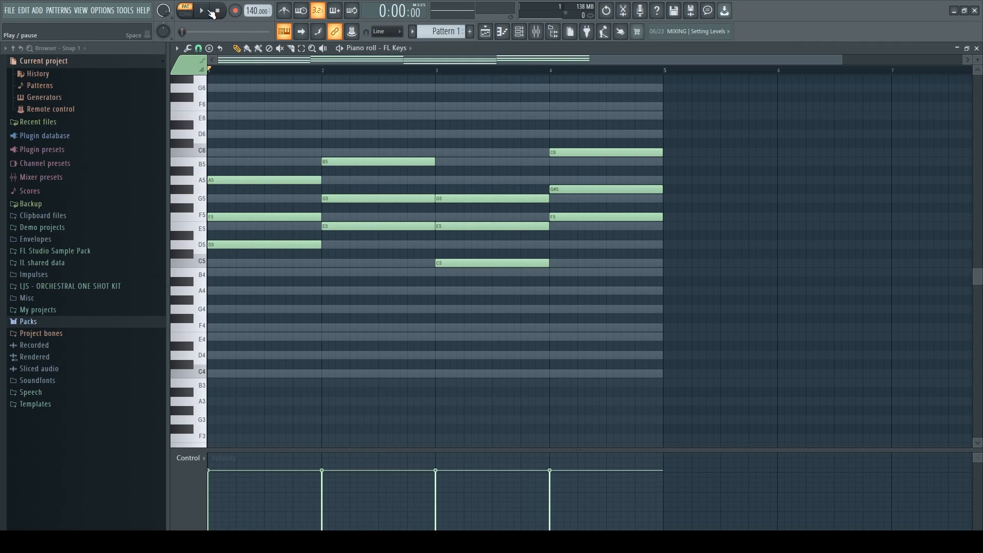
left_click(210, 11)
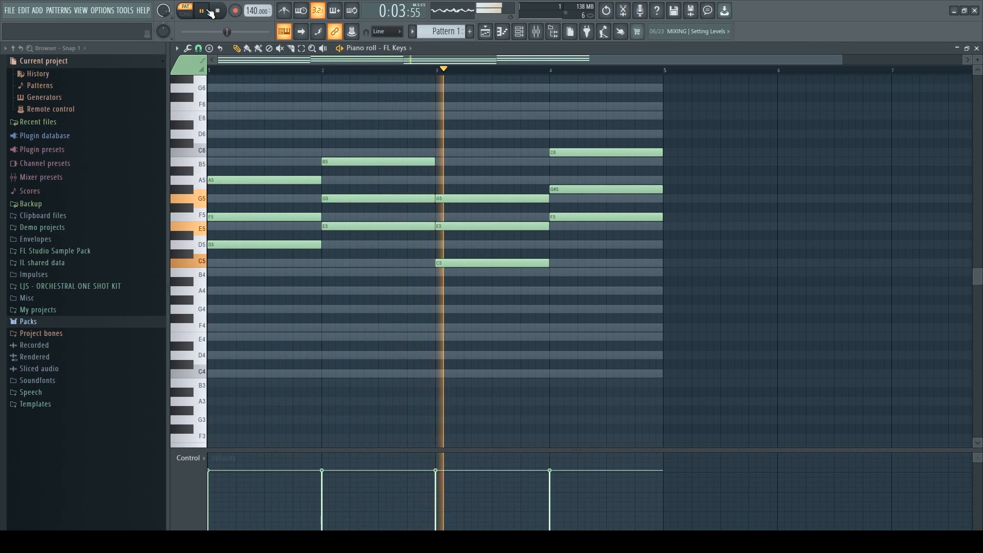
left_click(210, 11)
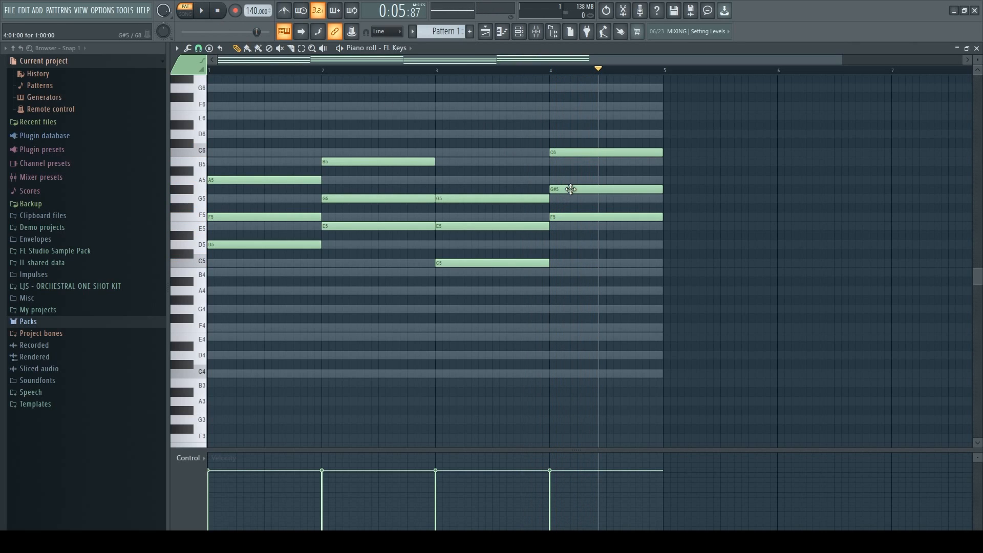
left_click_drag(570, 189, 570, 176)
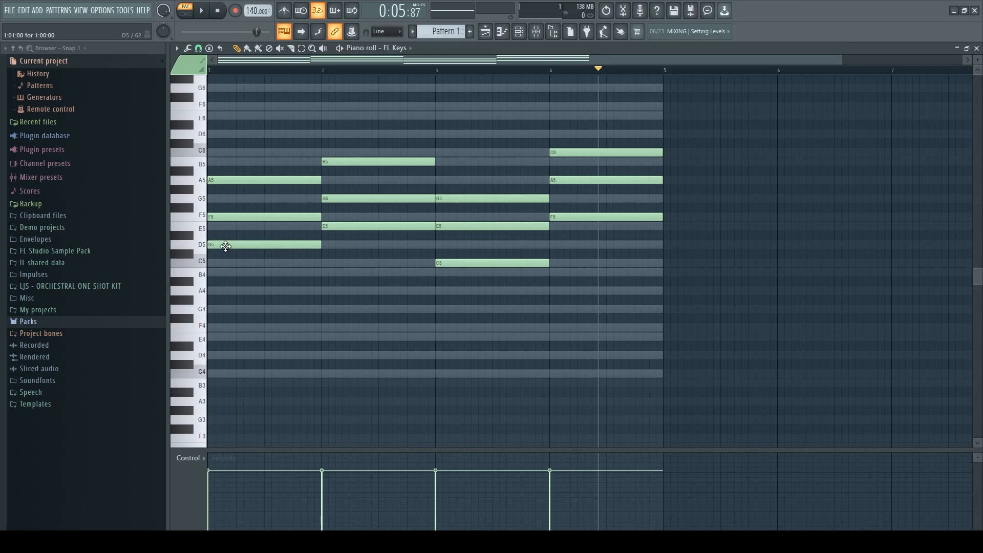
Add one-bar bass notes D4, E4, C4 and F4 an octave below the chord roots in bars 1 to 4, and play the pattern back.
left_click(211, 354)
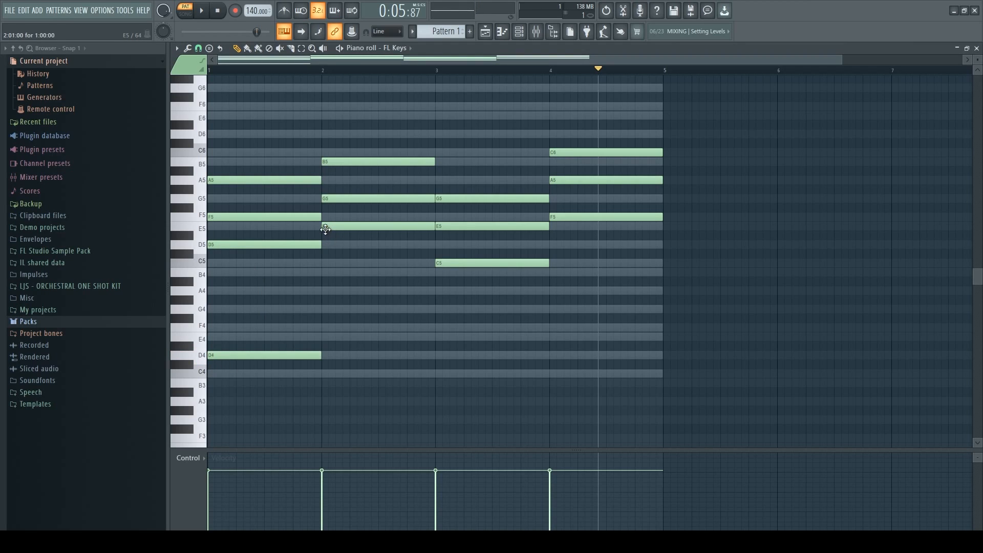
left_click(327, 339)
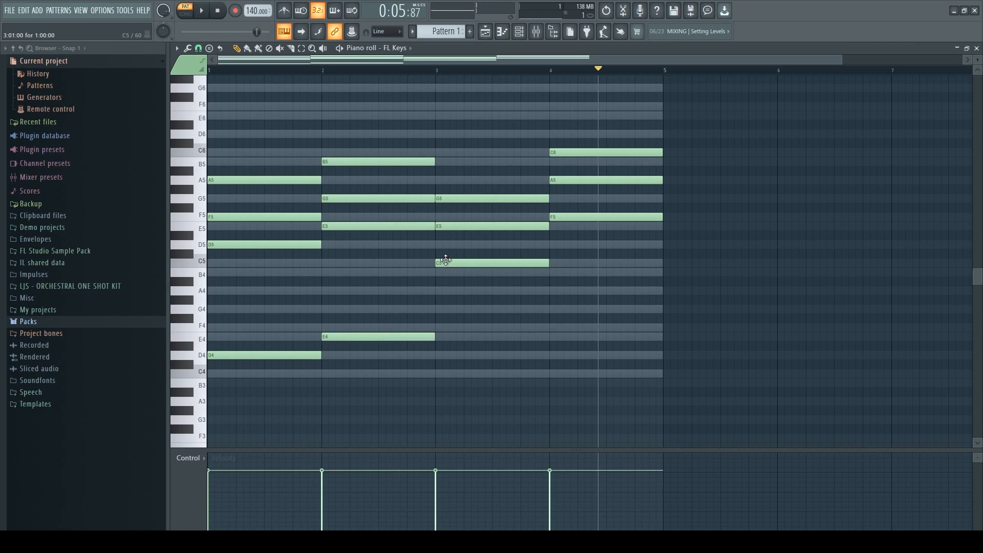
left_click(438, 374)
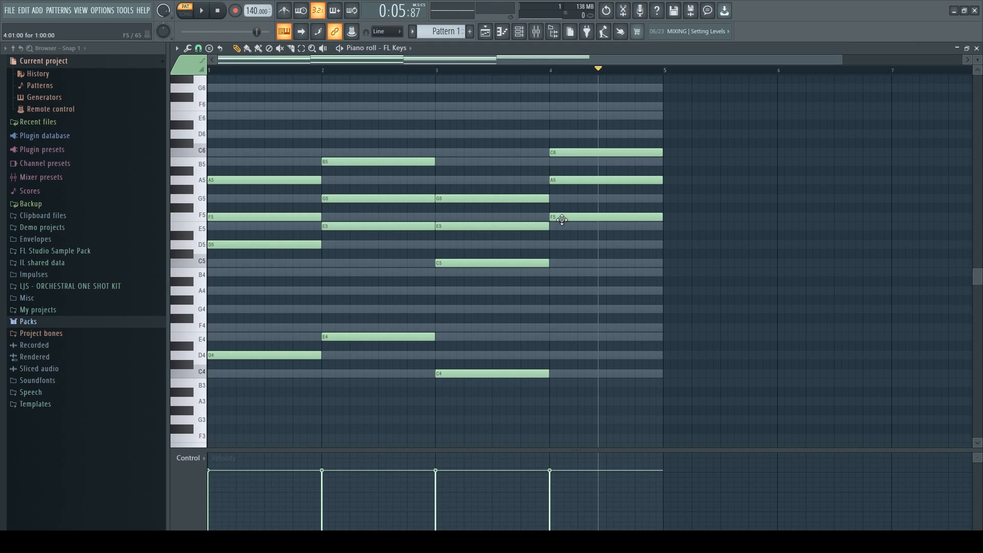
left_click(565, 328)
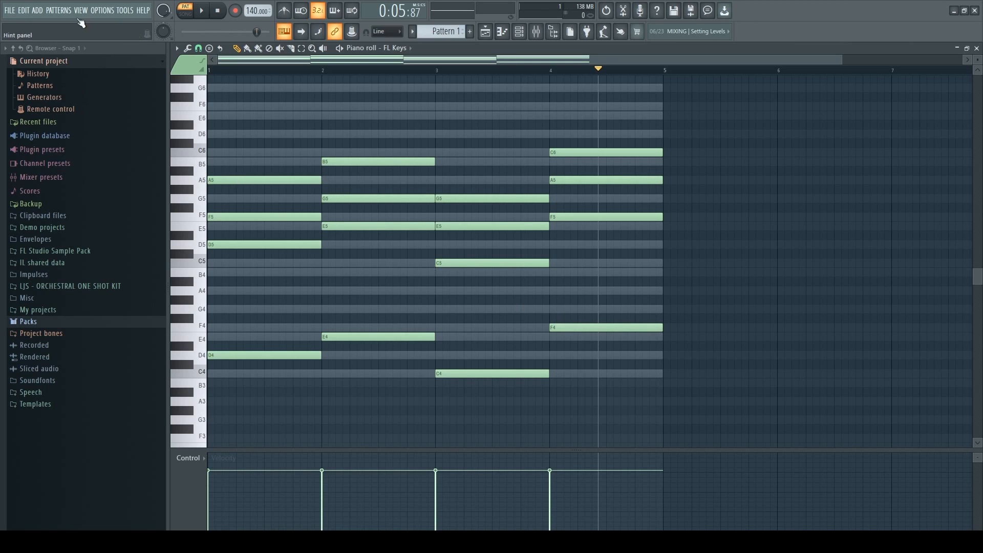
left_click(217, 11)
left_click(202, 11)
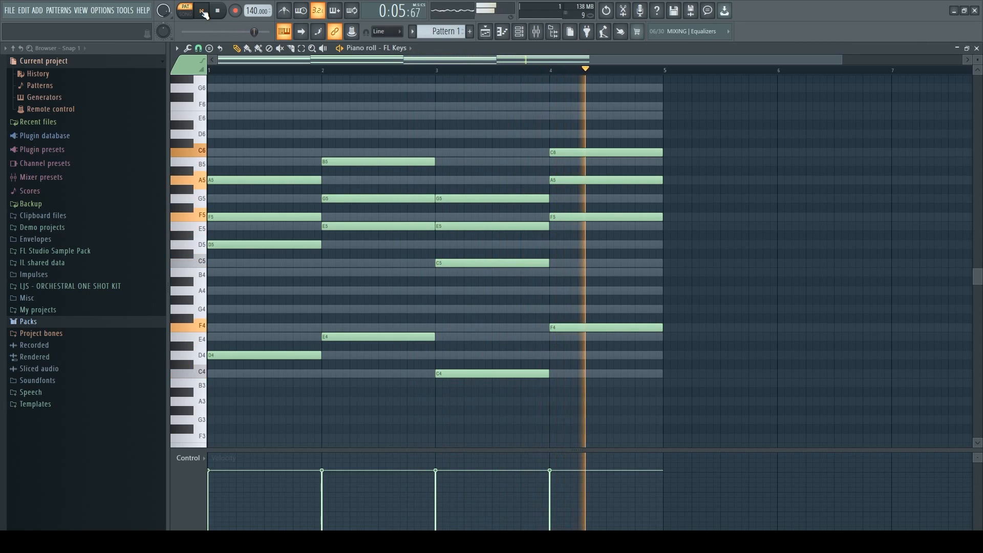
left_click(203, 12)
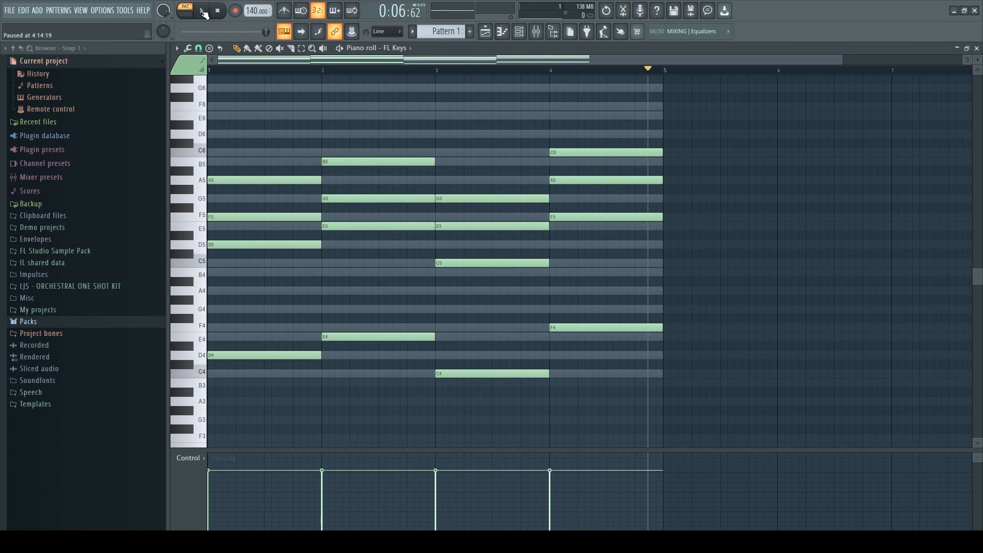